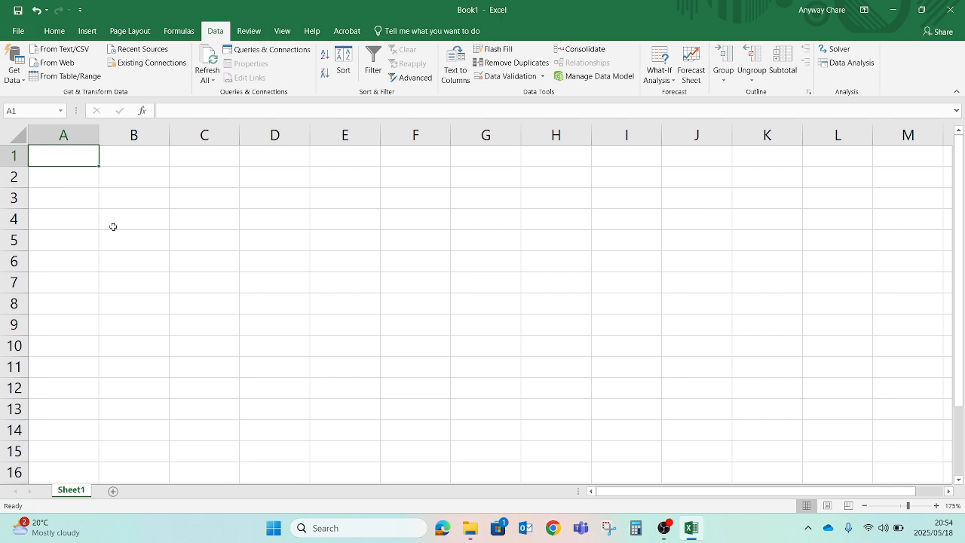
key("Right")
key("Right")
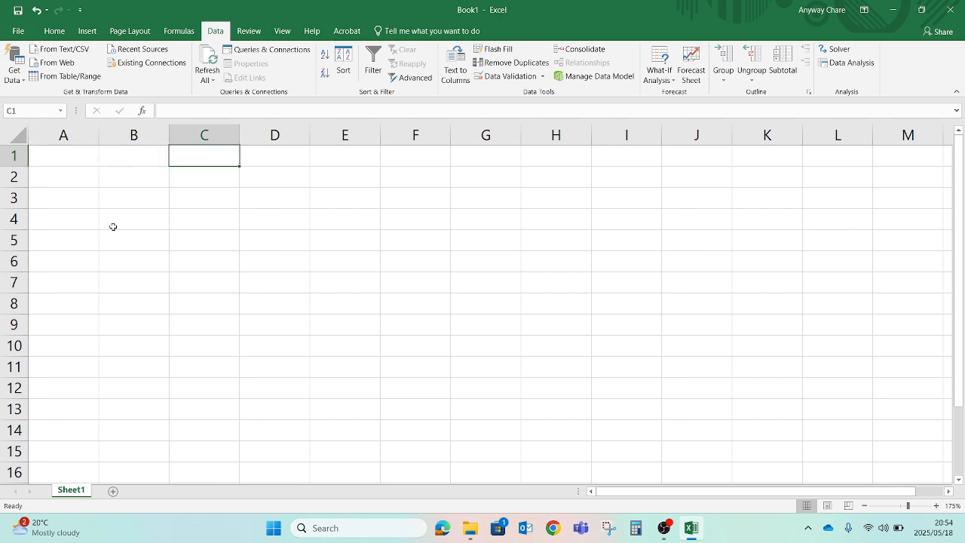
key("Left")
key("Right")
key("Right")
key("Left")
key("Right")
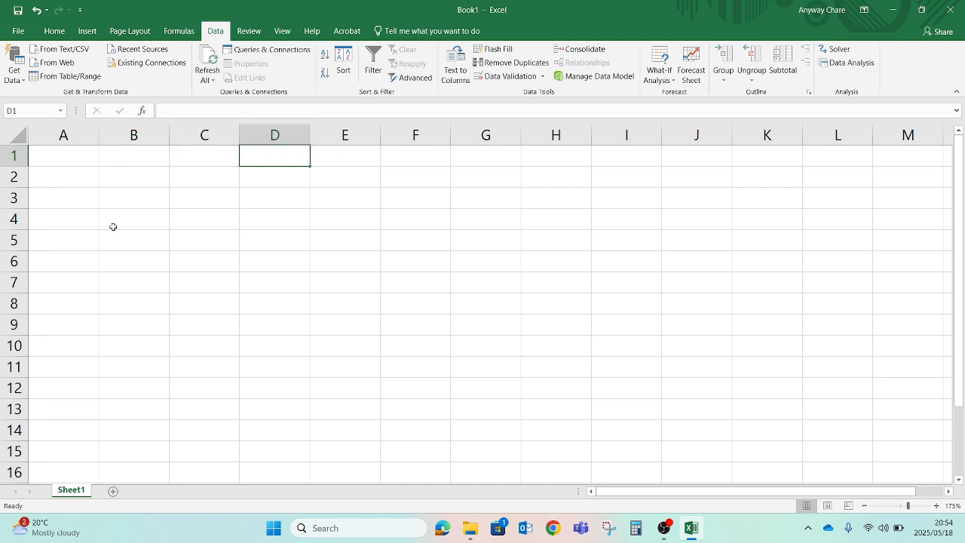
key("Left")
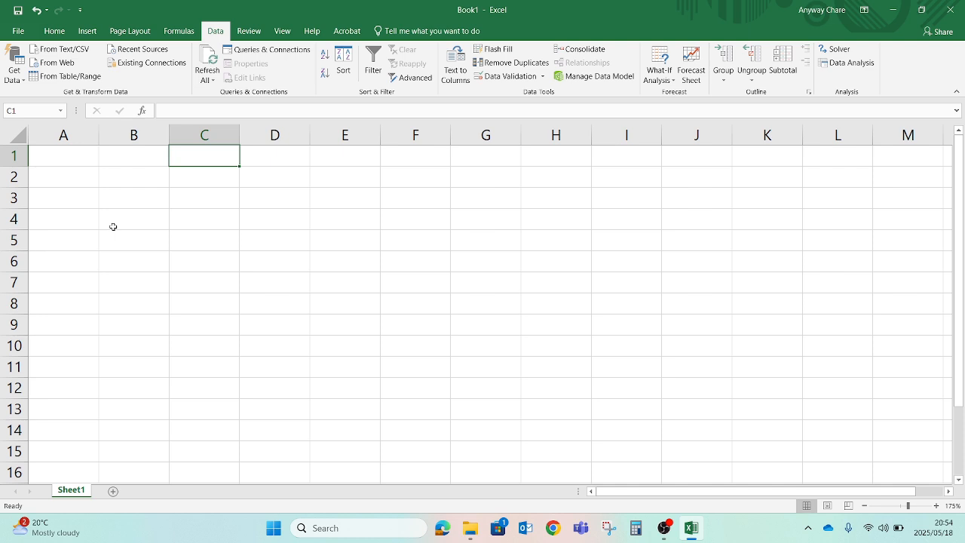
key("Left")
key("Left")
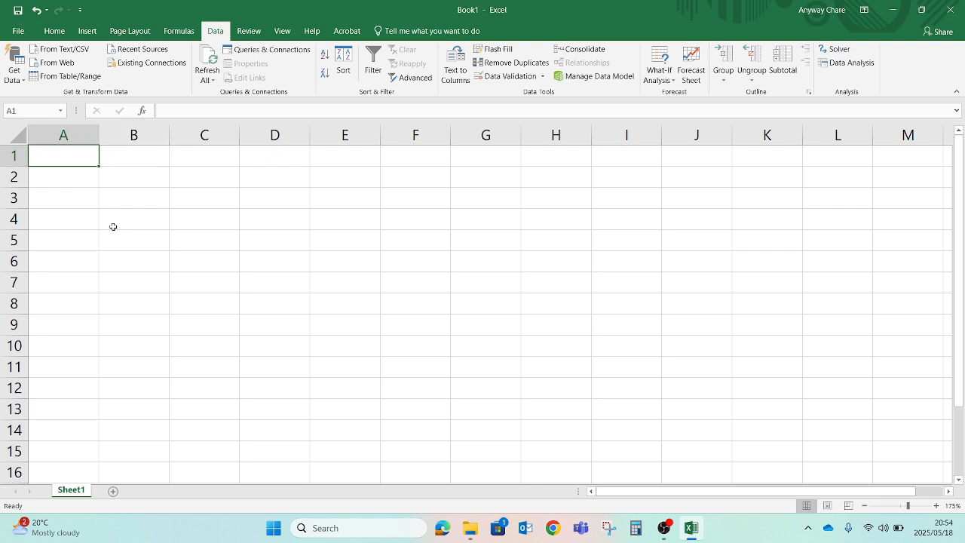
- Enter the column header Name in cell A1
type("NAme")
key("BackSpace")
key("BackSpace")
key("BackSpace")
type("ame")
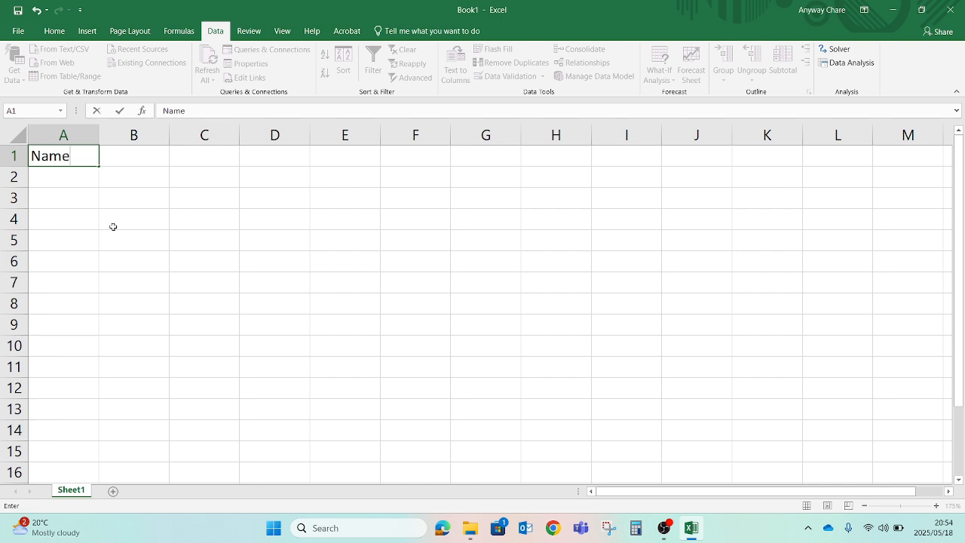
key("Return")
- Add the column headers Surname, Gender and Age in cells B1, C1 and D1
key("Up")
key("Right")
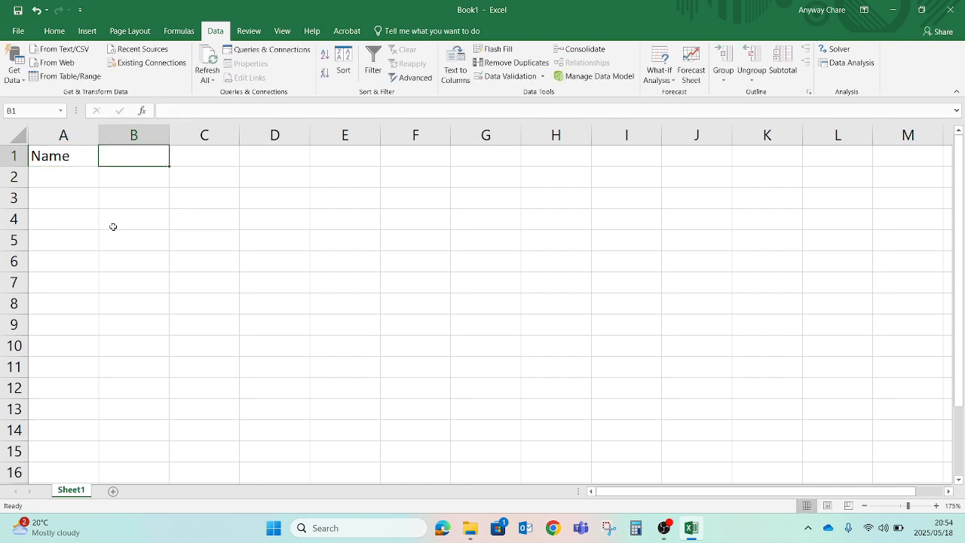
type("Surname")
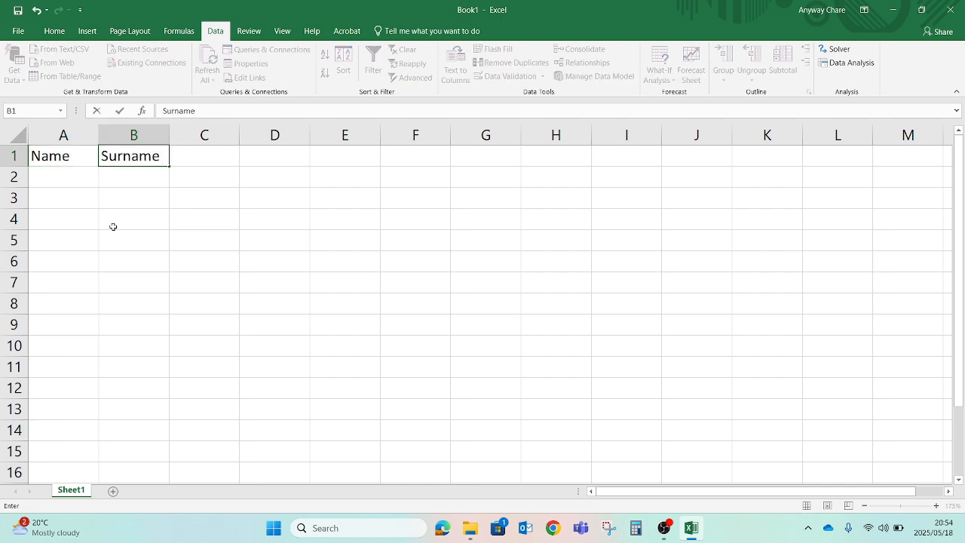
key("Tab")
type("Gender")
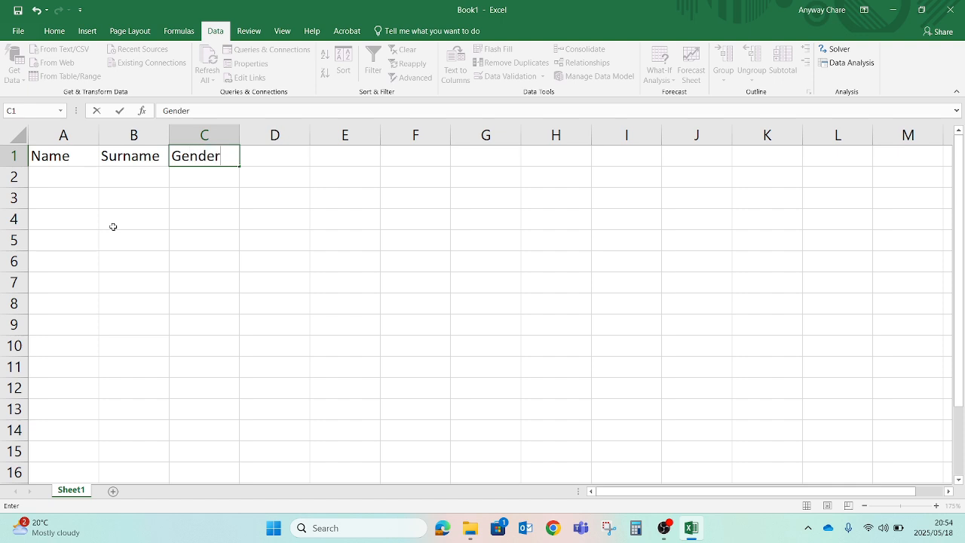
key("Tab")
type("Age")
key("Return")
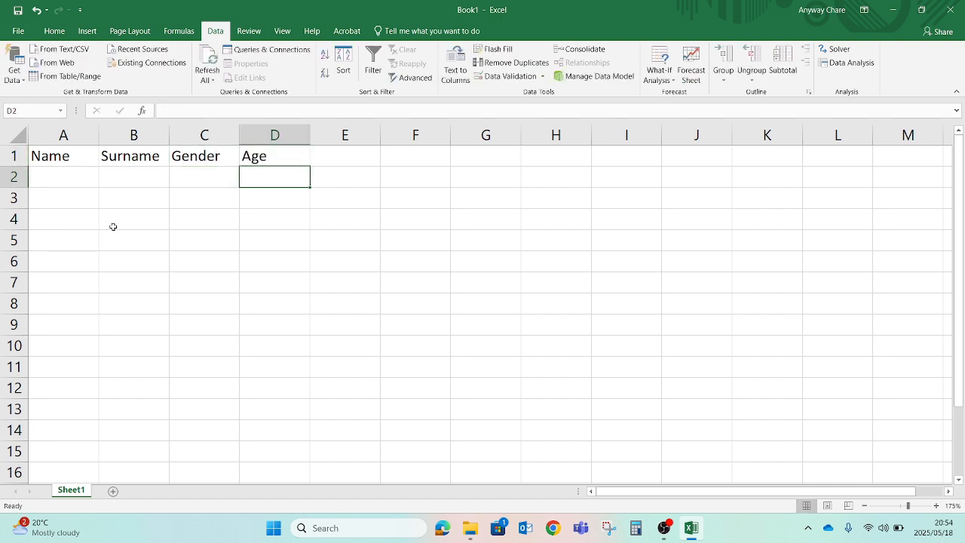
key("Left")
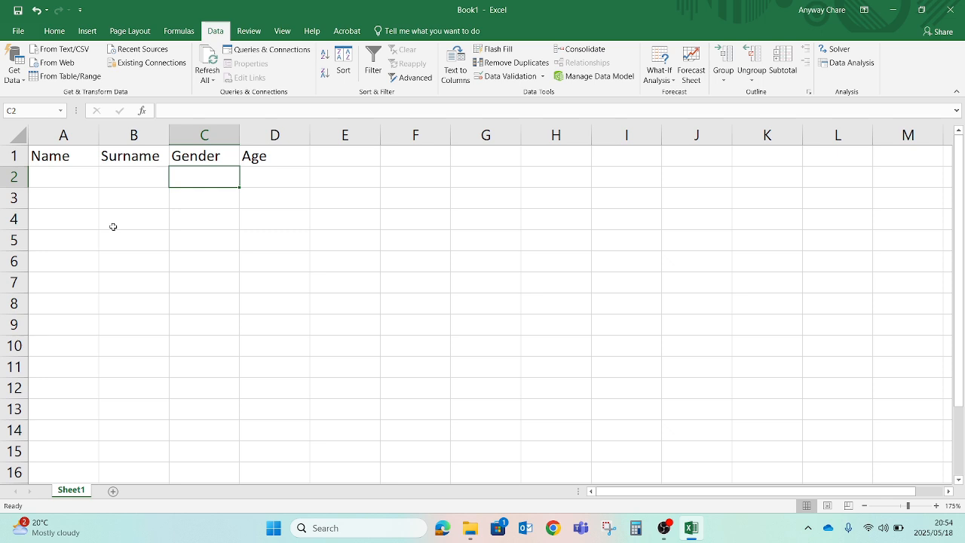
key("Left")
key("Left")
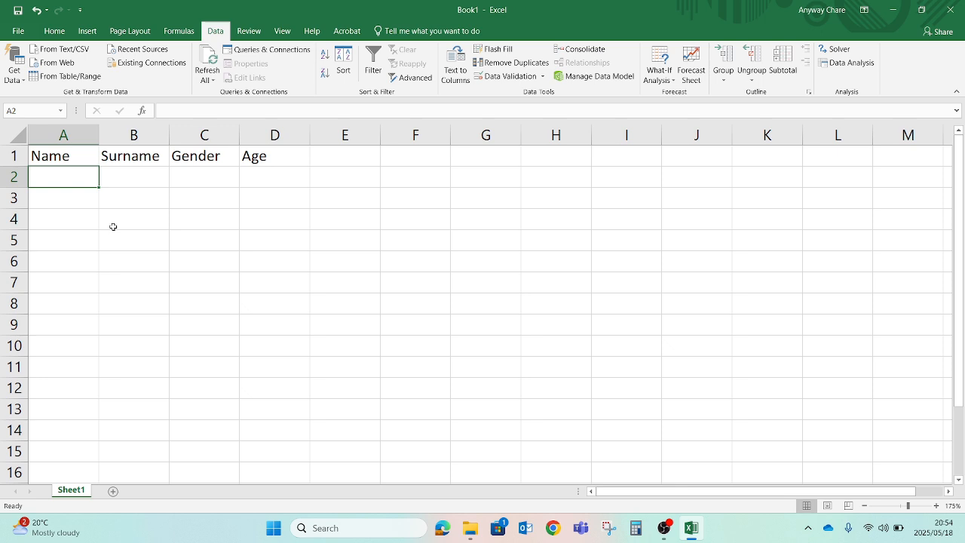
key("Right")
key("Right")
key("Right")
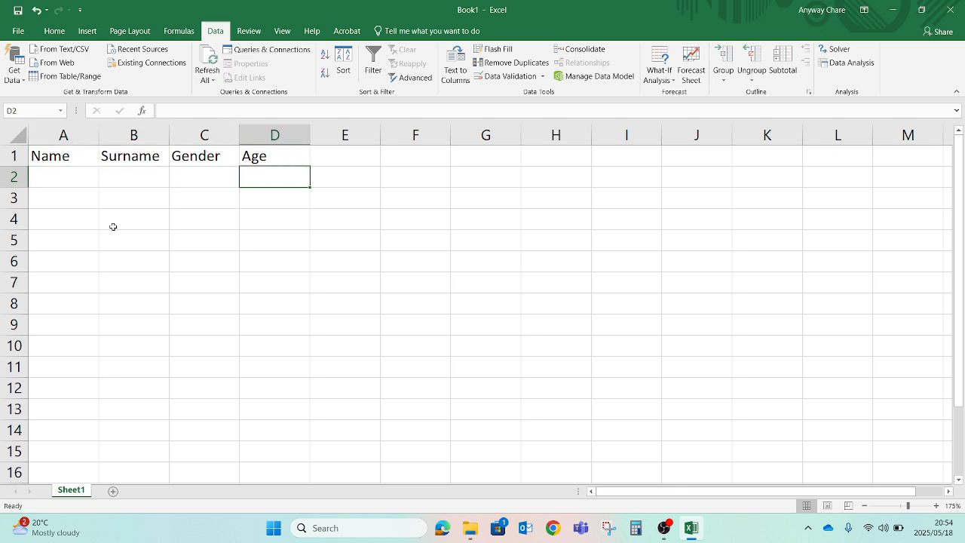
- Enter Male in cell C2 under Gender as a trial and clear the cell again
key("Left")
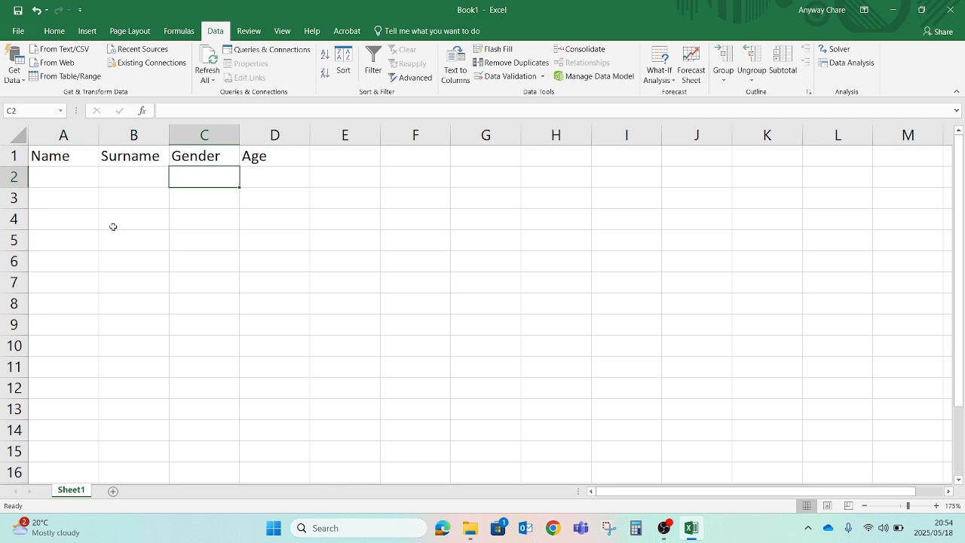
type("Female")
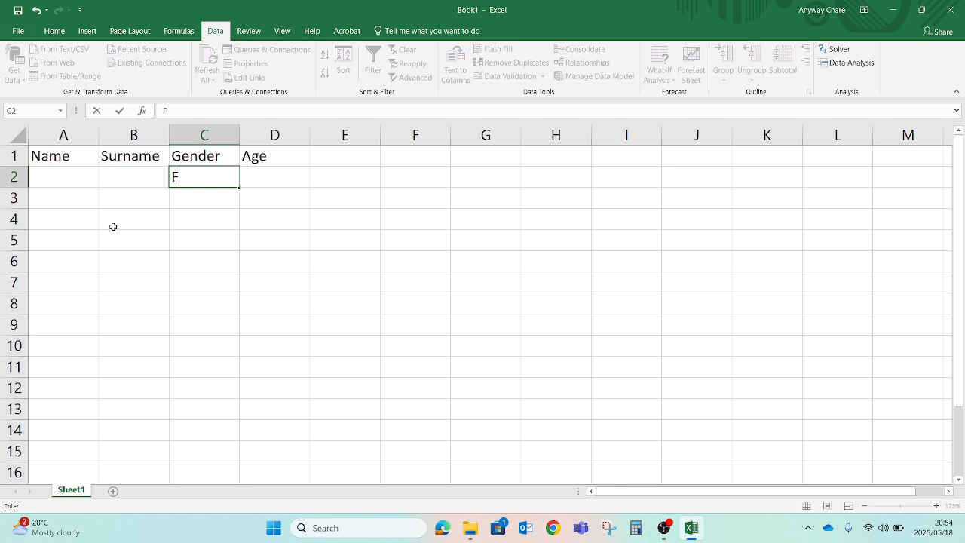
key("BackSpace")
key("BackSpace")
key("BackSpace")
key("BackSpace")
key("BackSpace")
key("BackSpace")
type("Male")
key("Return")
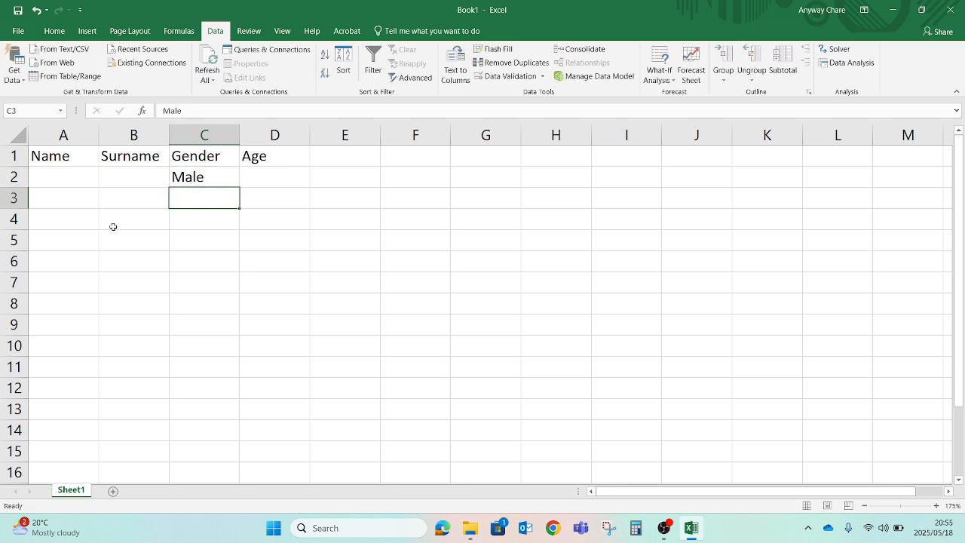
key("Up")
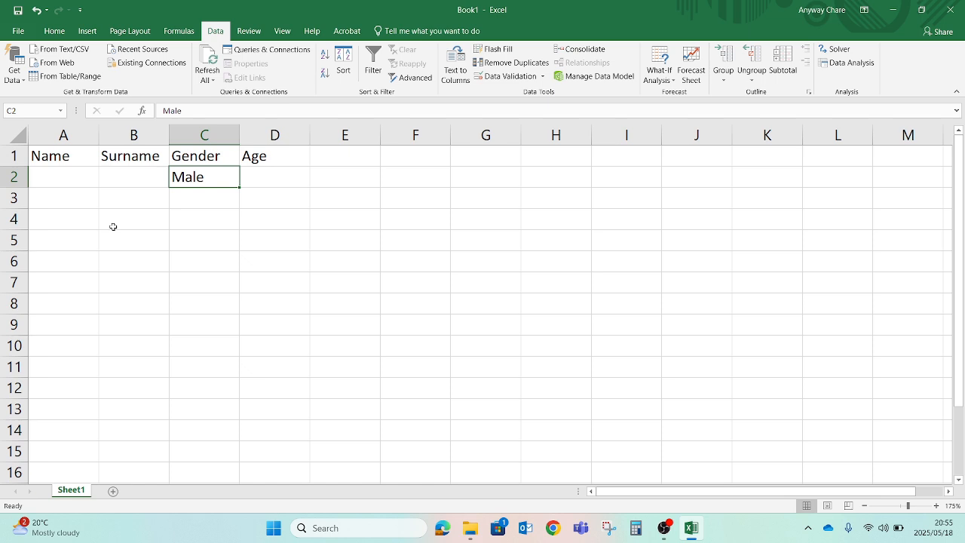
key("Delete")
key("Down")
key("Up")
key("Right")
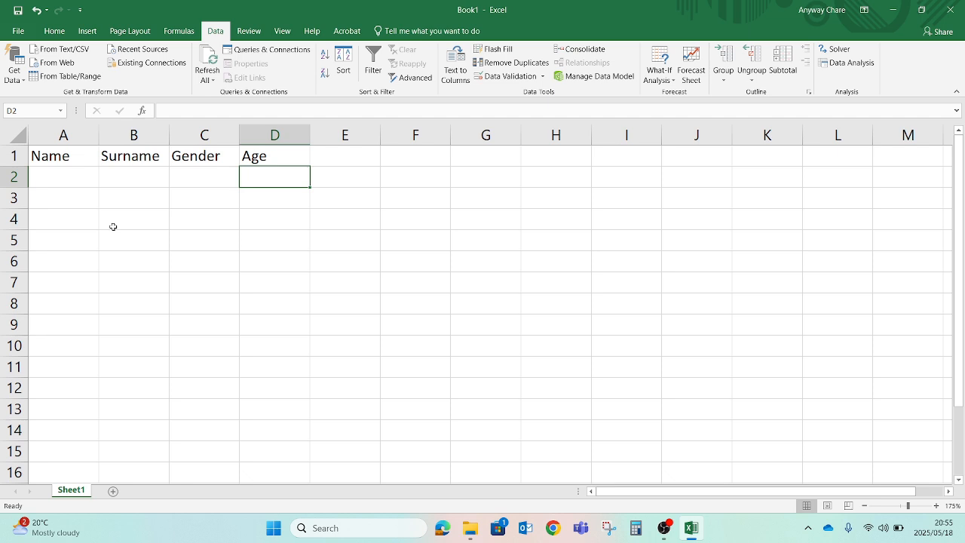
key("Left")
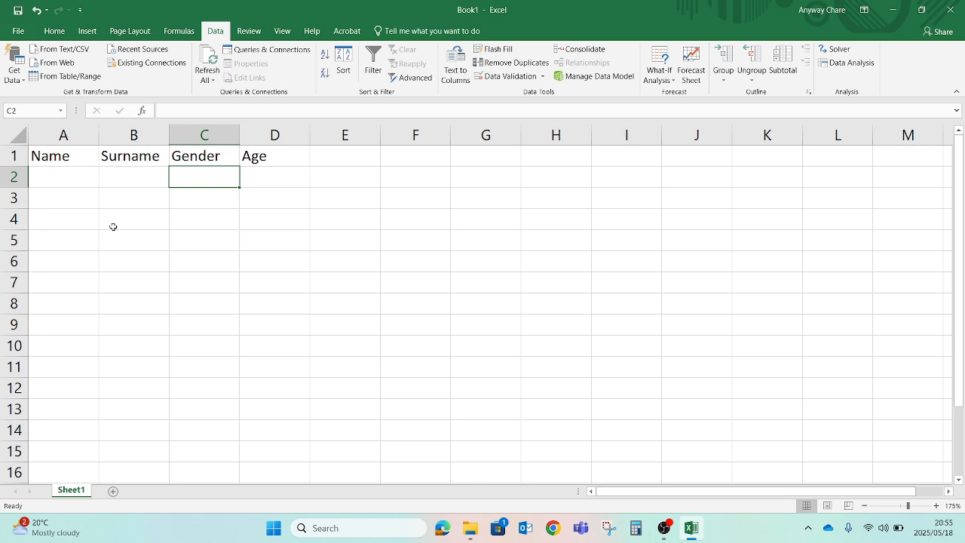
left_click(202, 189)
left_click(206, 179)
- Add a new worksheet and list the options Male and Female in its cells A1 and A2
left_click(113, 492)
type("Male")
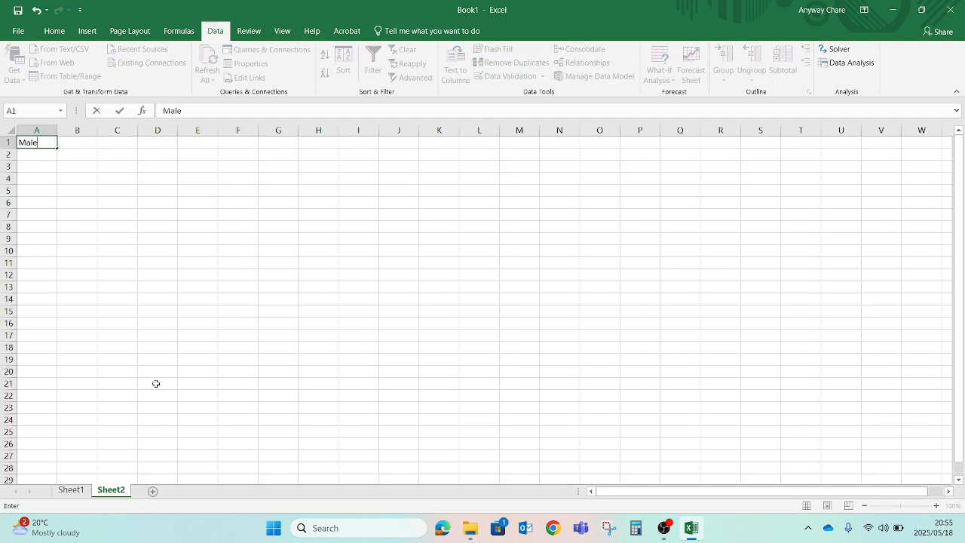
key("Return")
type("Female")
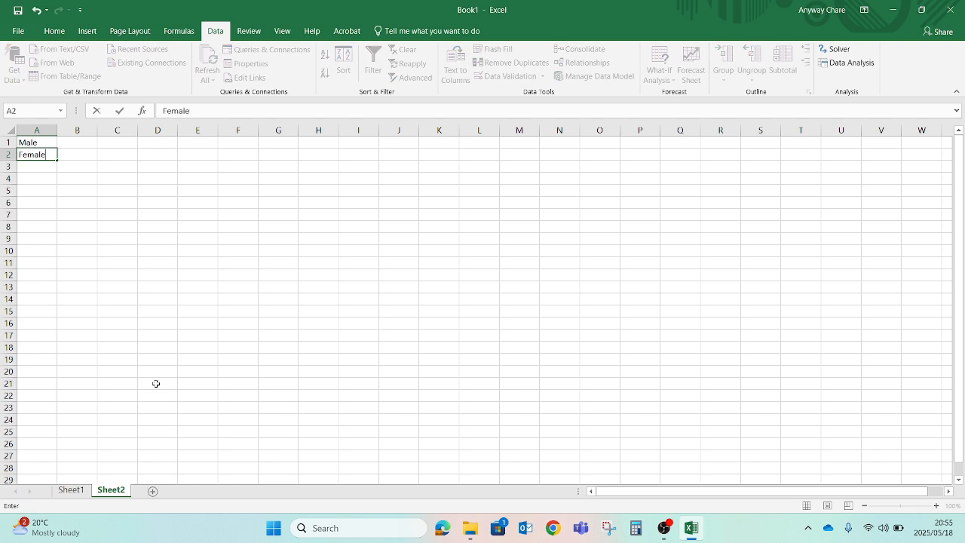
key("Return")
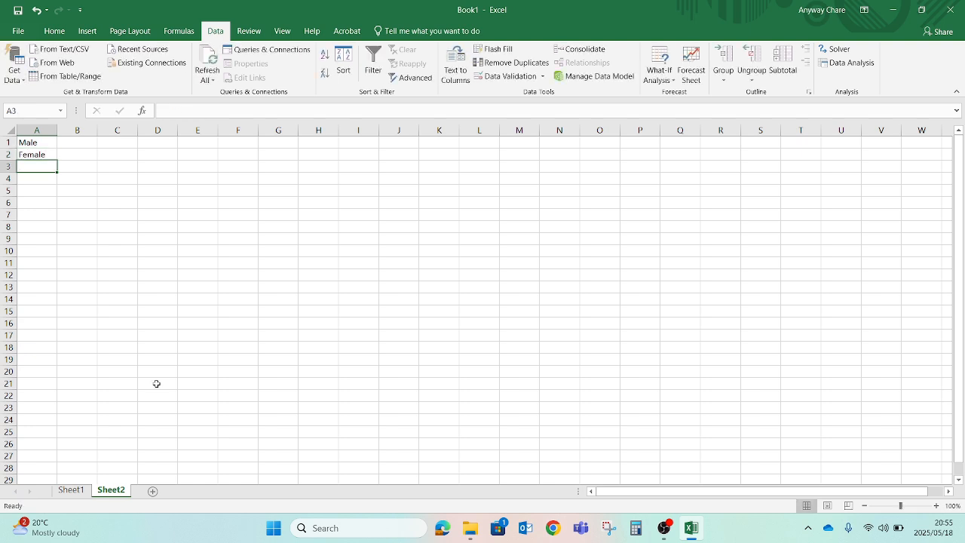
left_click(46, 144)
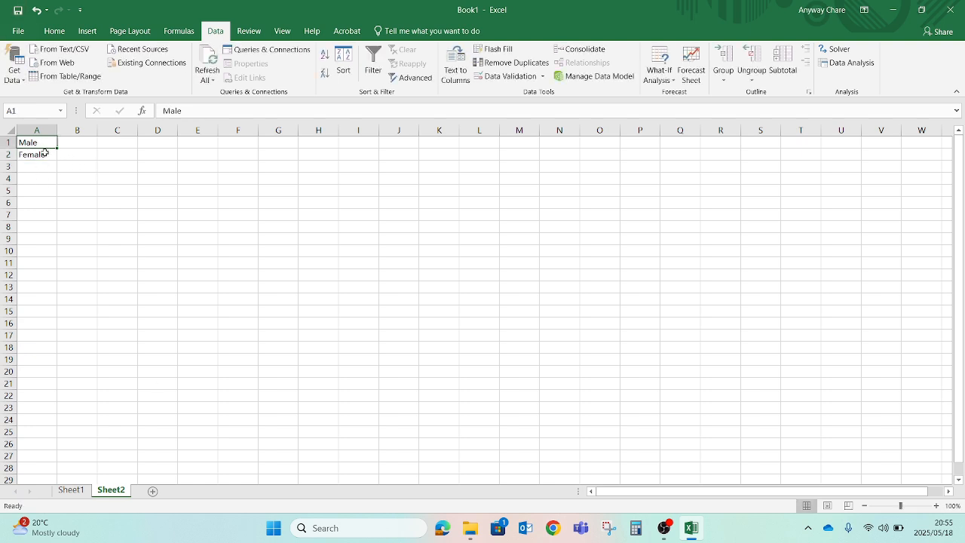
left_click(34, 155)
left_click(35, 143)
left_click(34, 155)
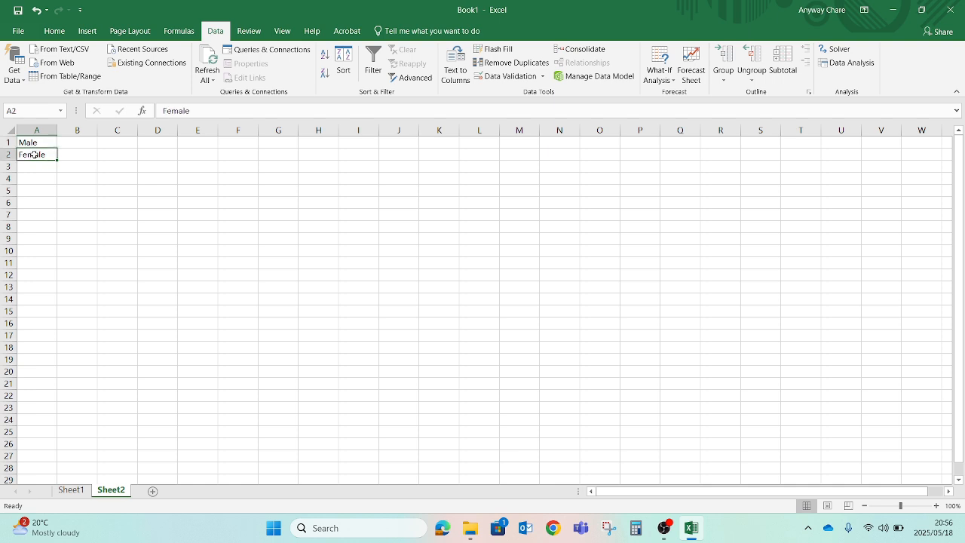
- Set up data validation for the Gender cells C2:C10 on Sheet1, allowing only values from a List
left_click(72, 491)
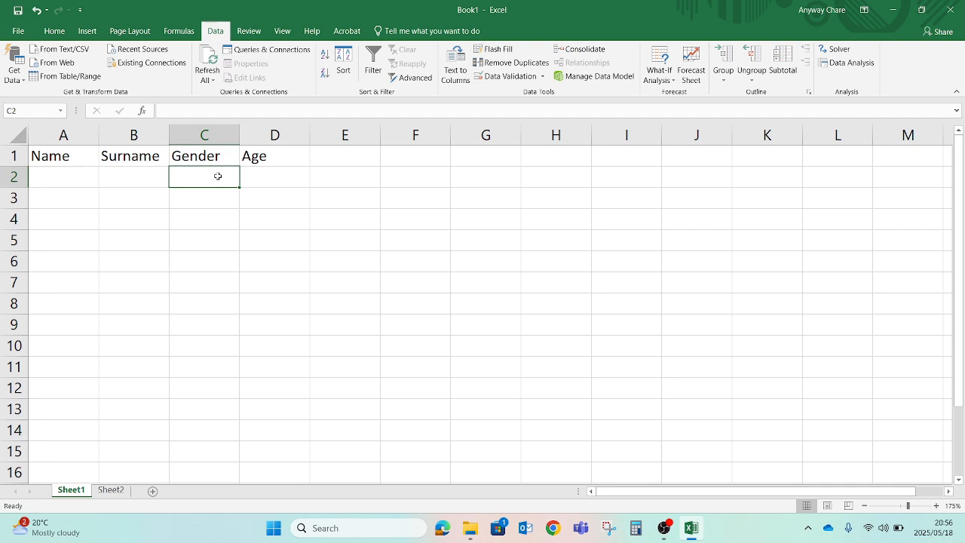
left_click_drag(217, 175, 221, 346)
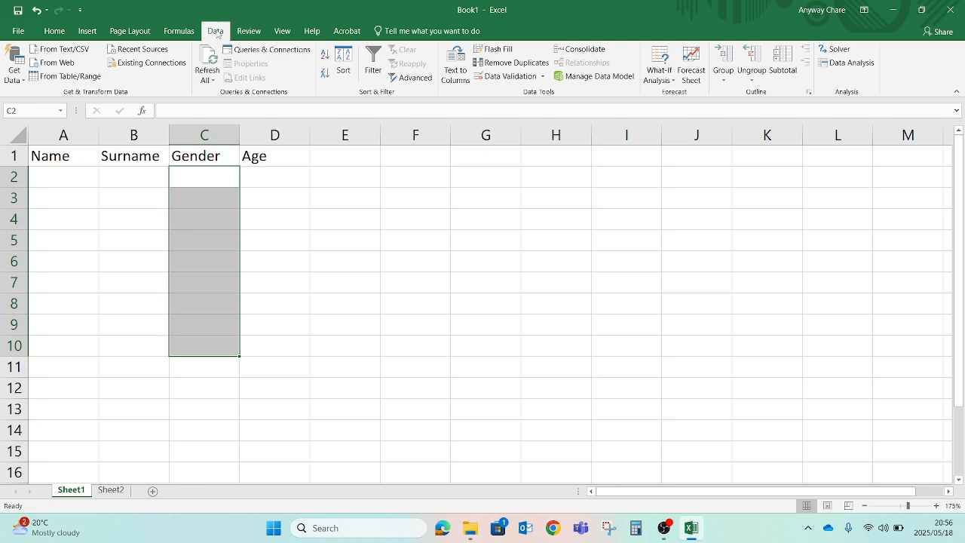
left_click(542, 78)
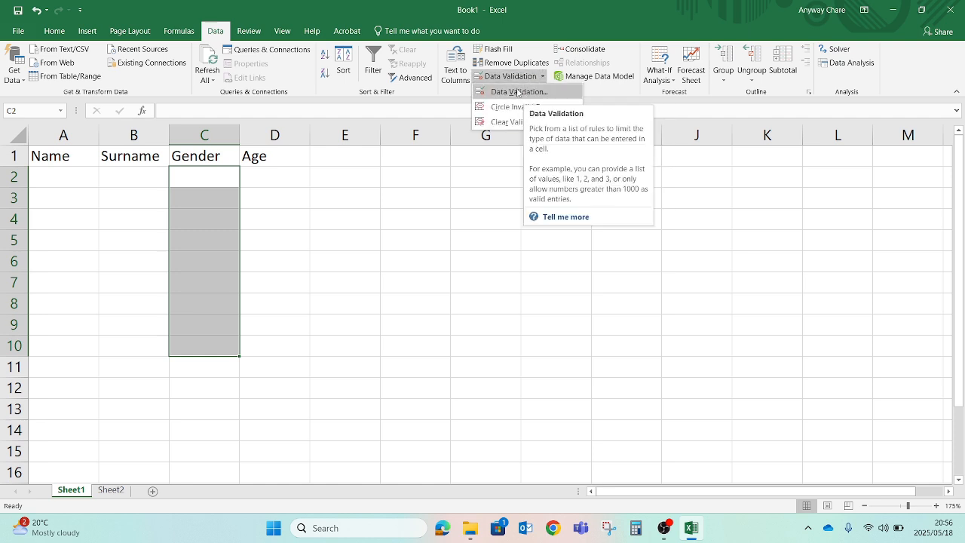
left_click(518, 92)
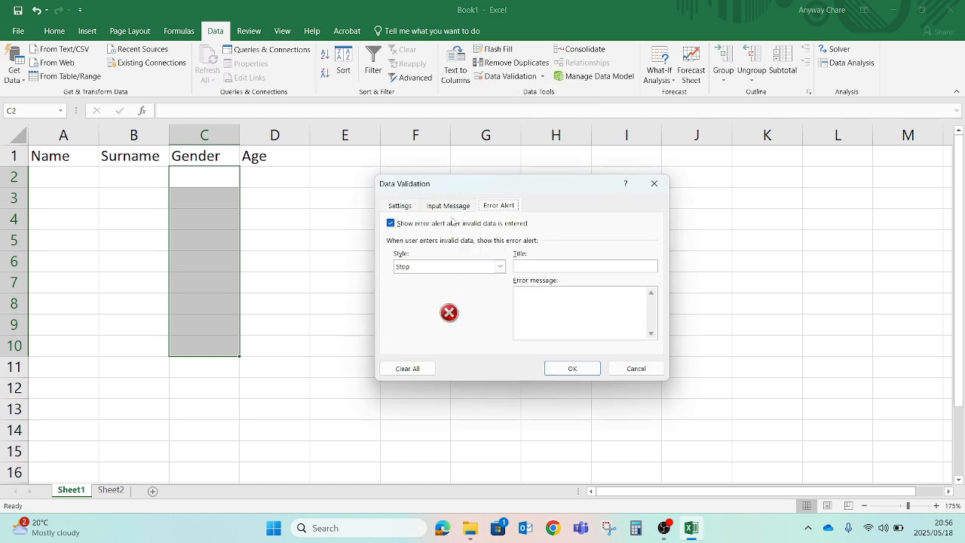
left_click(401, 207)
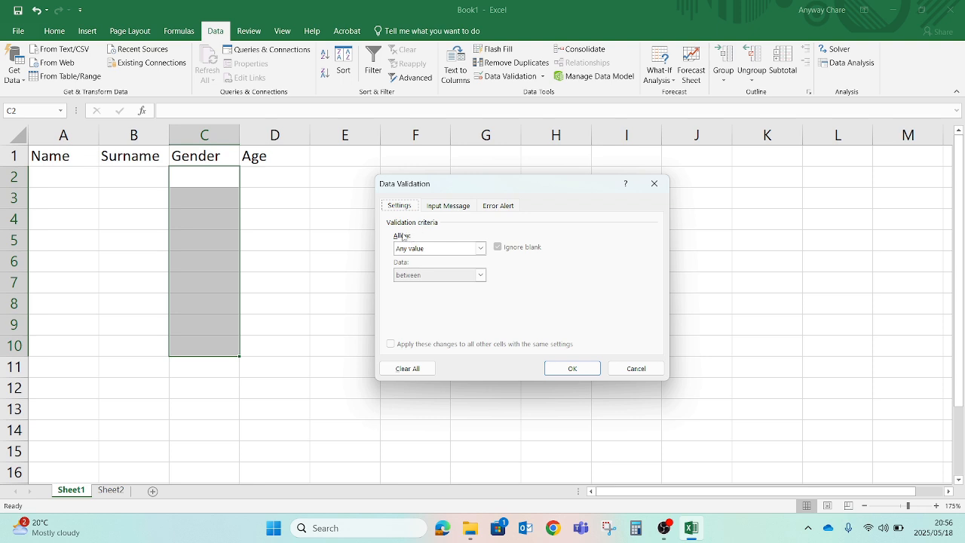
left_click(480, 251)
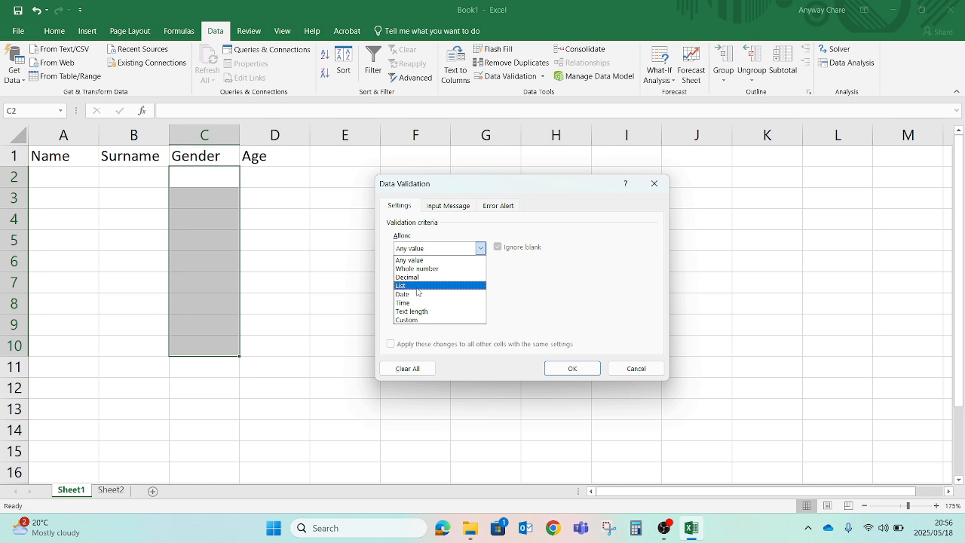
left_click(422, 285)
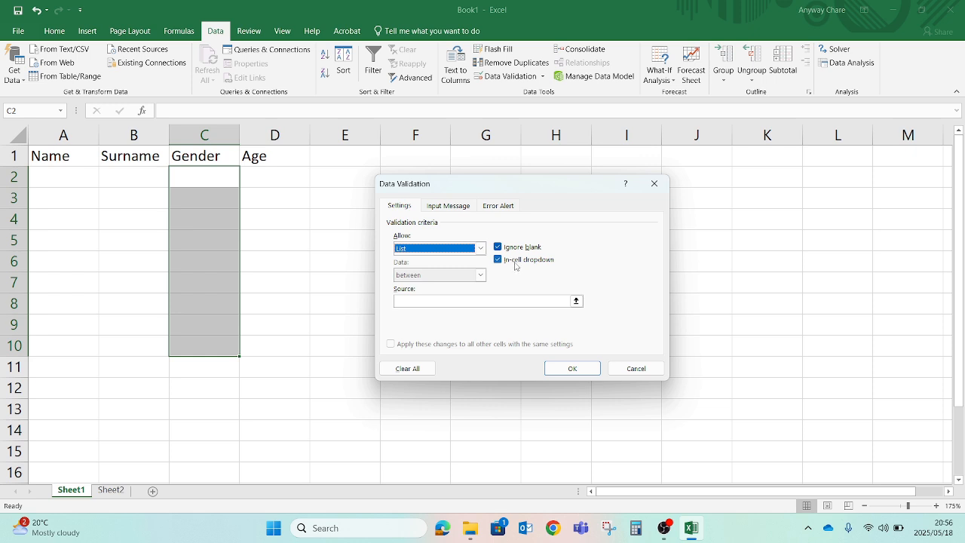
- Use cells A1:A2 of Sheet2, holding Male and Female, as the validation list's source
left_click(420, 302)
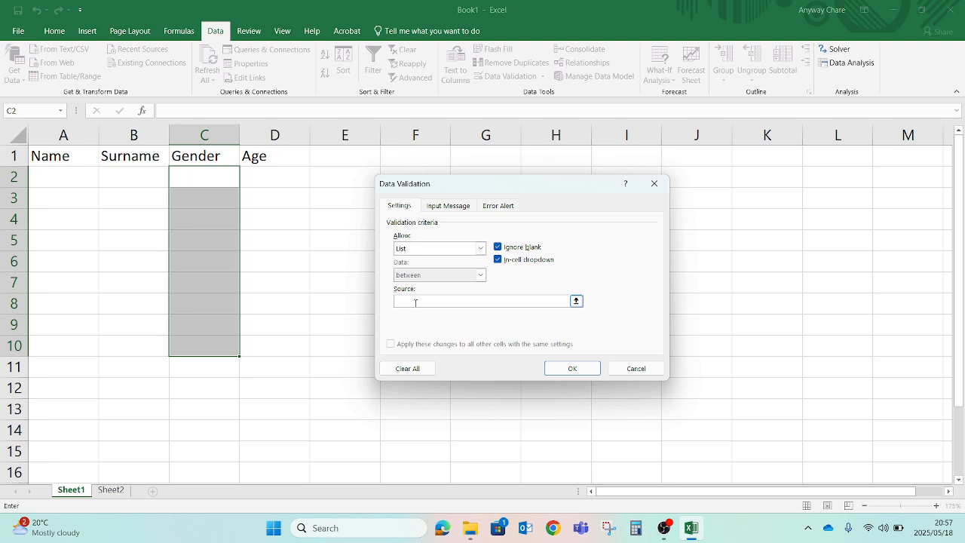
left_click(113, 492)
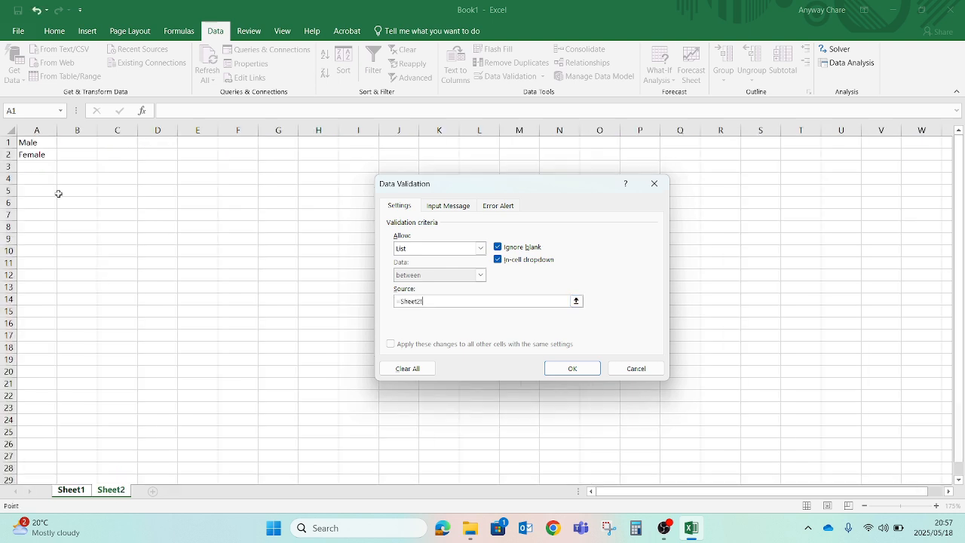
left_click(30, 140)
left_click_drag(30, 142, 30, 155)
- Give the validation an input message titled "Select Your Gender" with the text "Select either of the options given."
left_click(443, 210)
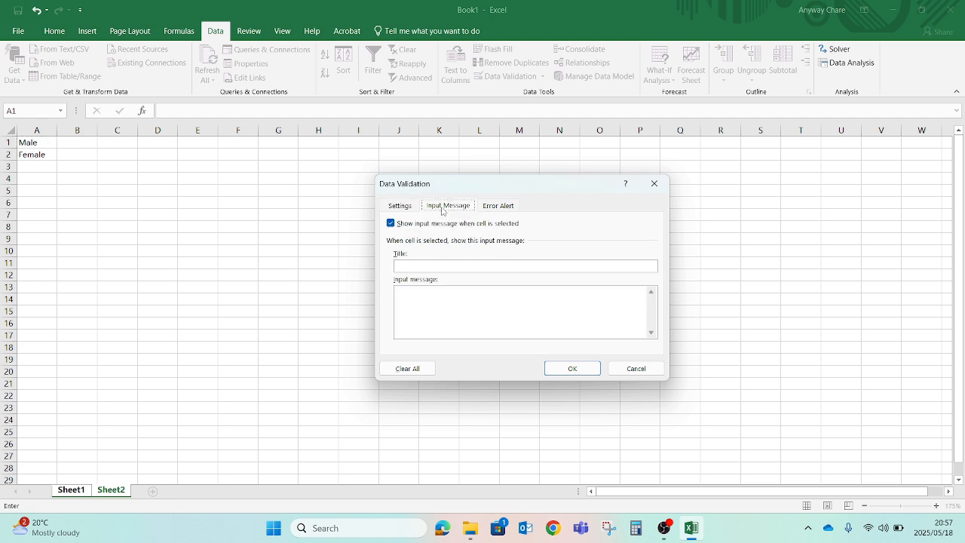
left_click(460, 266)
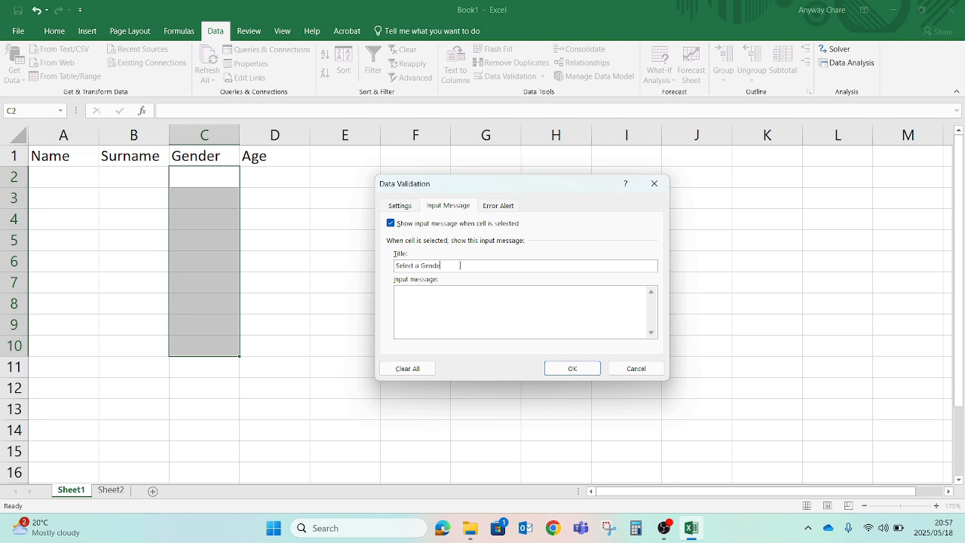
key("BackSpace")
key("BackSpace")
key("BackSpace")
type("You")
type("nder")
type("elect either o")
type("f the options")
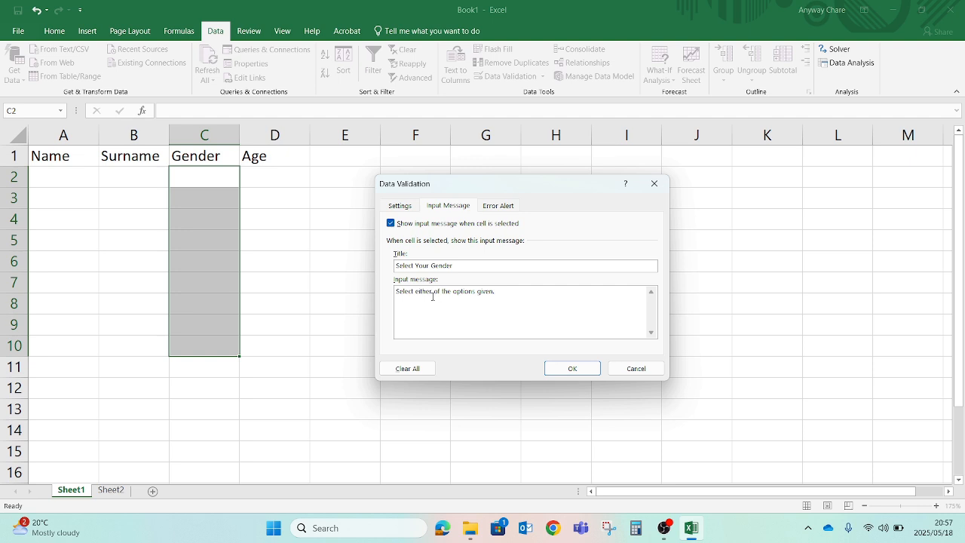
- Review the error alert, input message and settings of the Gender validation, and apply it to the cells
left_click(497, 207)
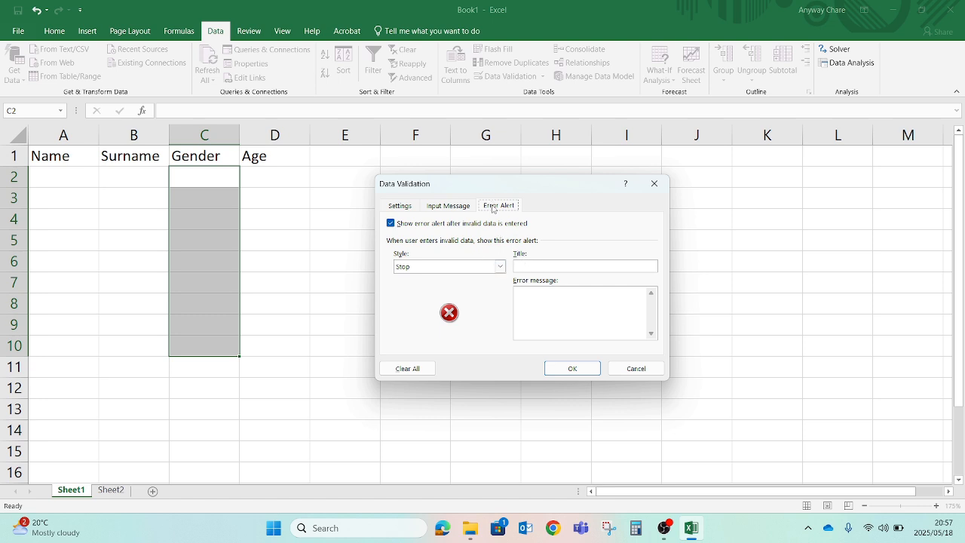
left_click(441, 211)
left_click(401, 208)
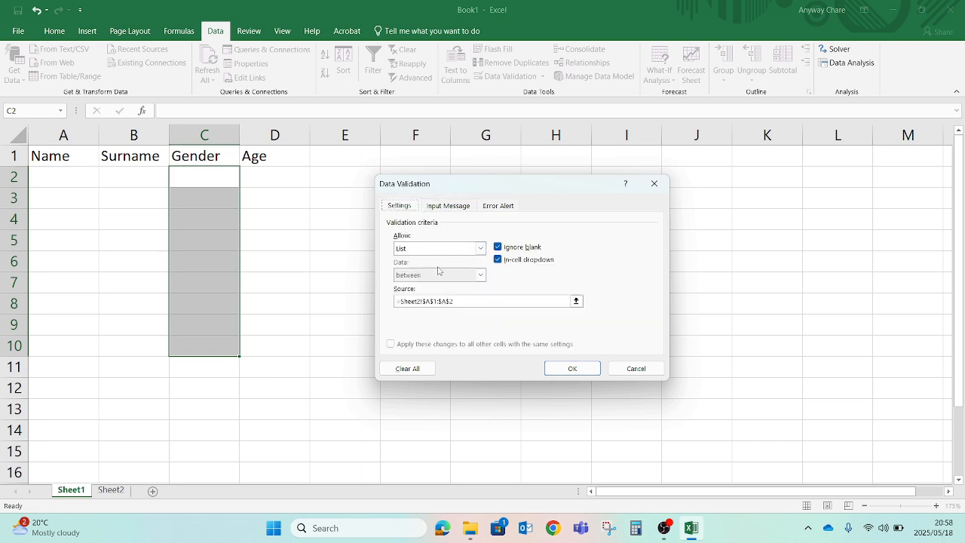
left_click(568, 368)
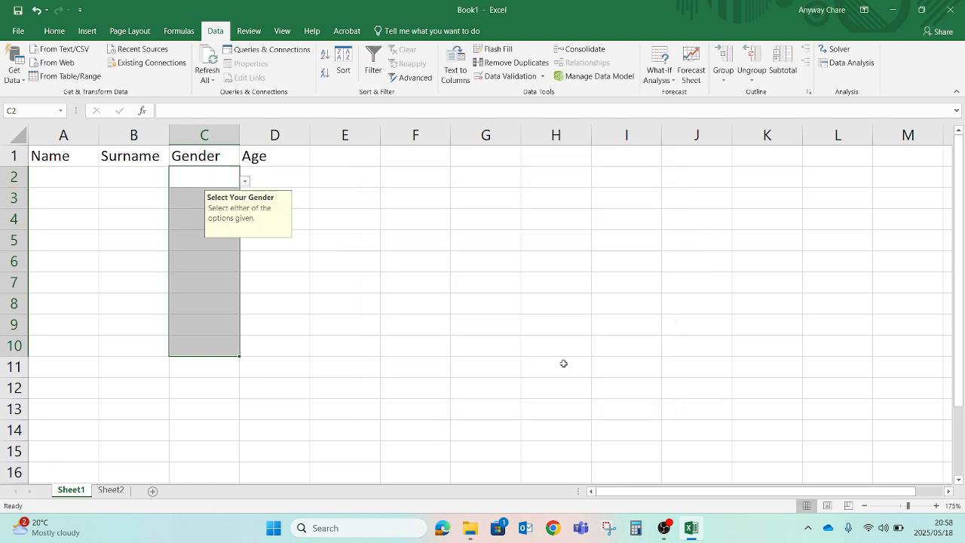
- Try the Gender drop-down list in cell C4 with Male, and change the entry to Female
left_click(276, 266)
left_click(199, 175)
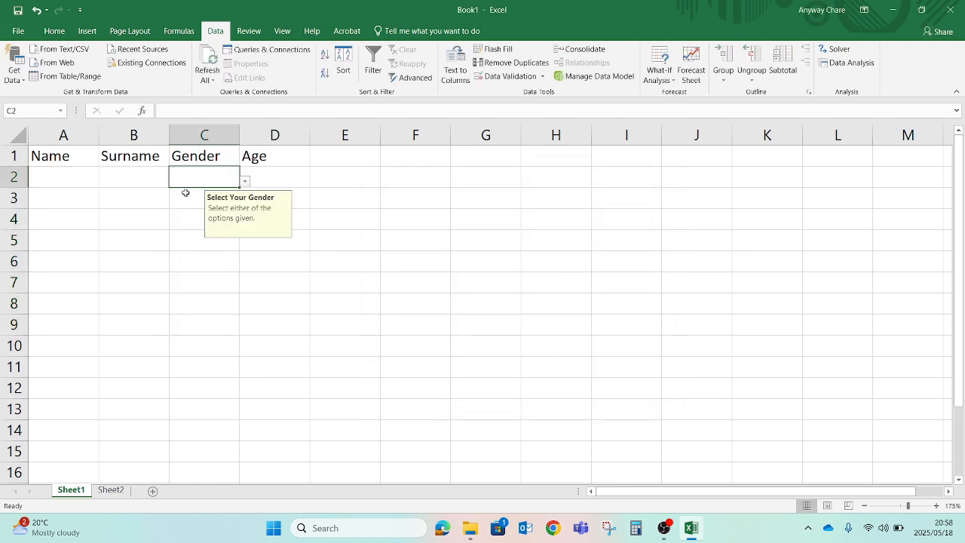
left_click(185, 196)
left_click(188, 176)
left_click(185, 255)
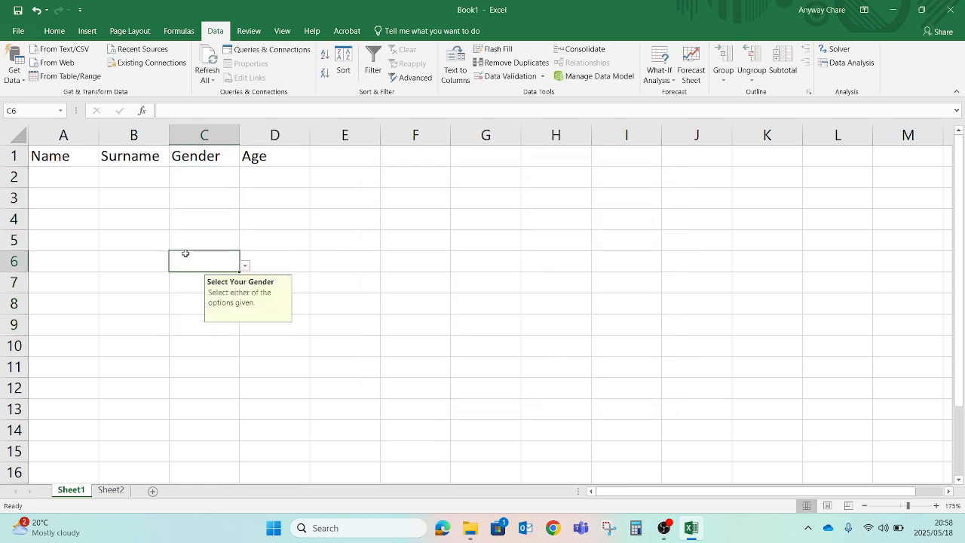
left_click(197, 223)
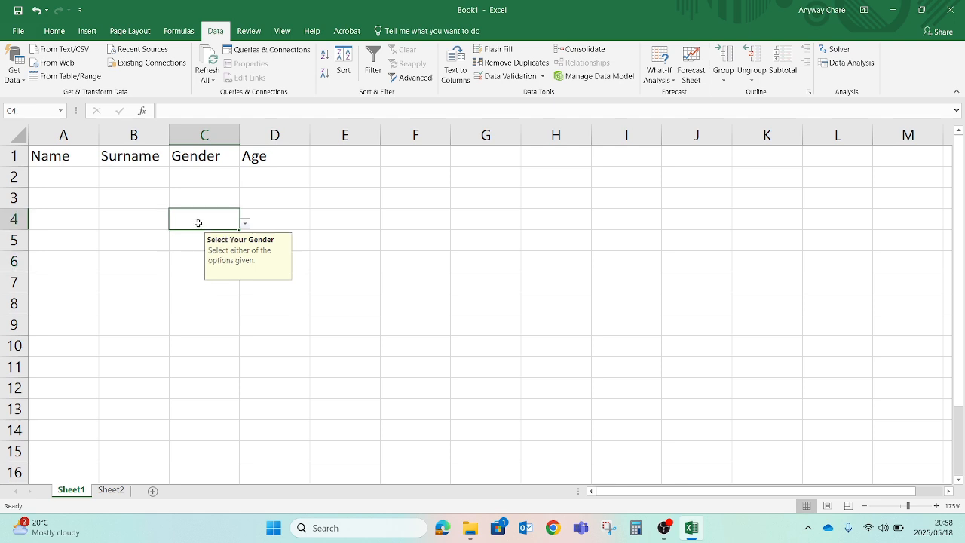
left_click(246, 225)
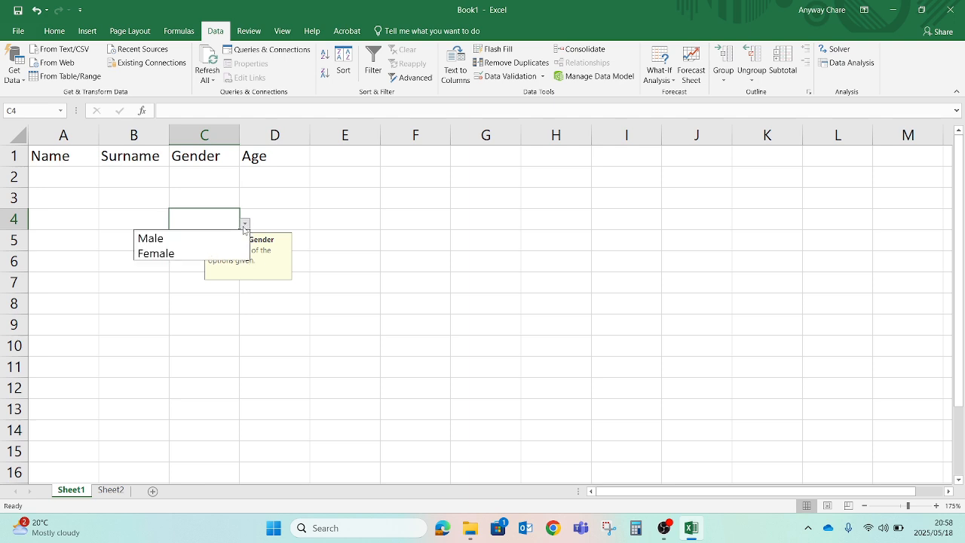
left_click(182, 238)
left_click(245, 224)
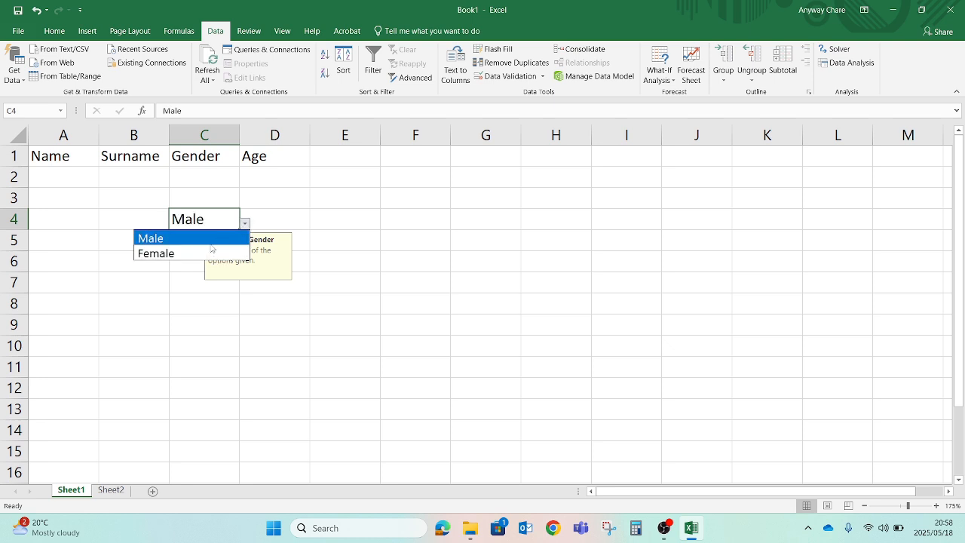
left_click(191, 251)
- Try to enter the invalid text "fdgdgdfgdg" in Gender cell C10, retry it once, and discard the entry
left_click_drag(195, 180, 213, 342)
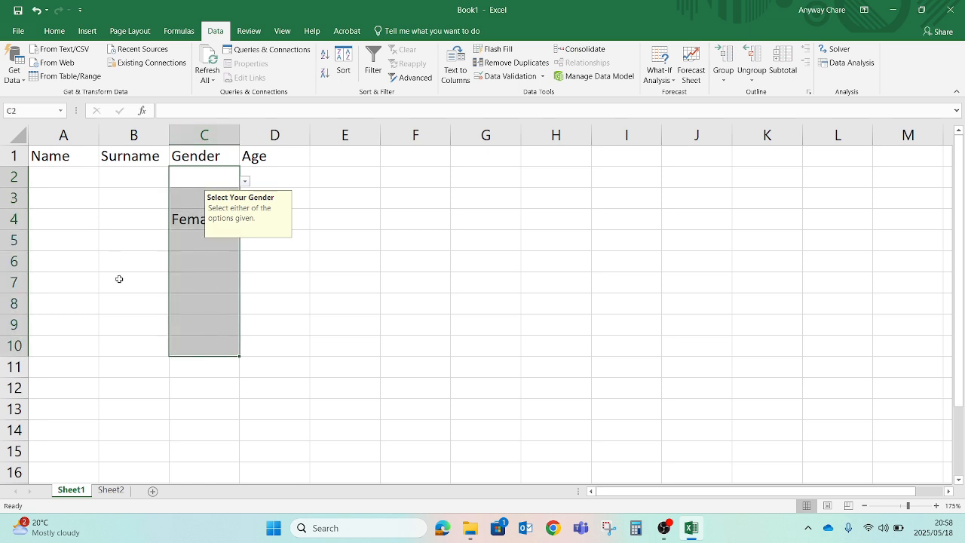
left_click(65, 350)
left_click(179, 354)
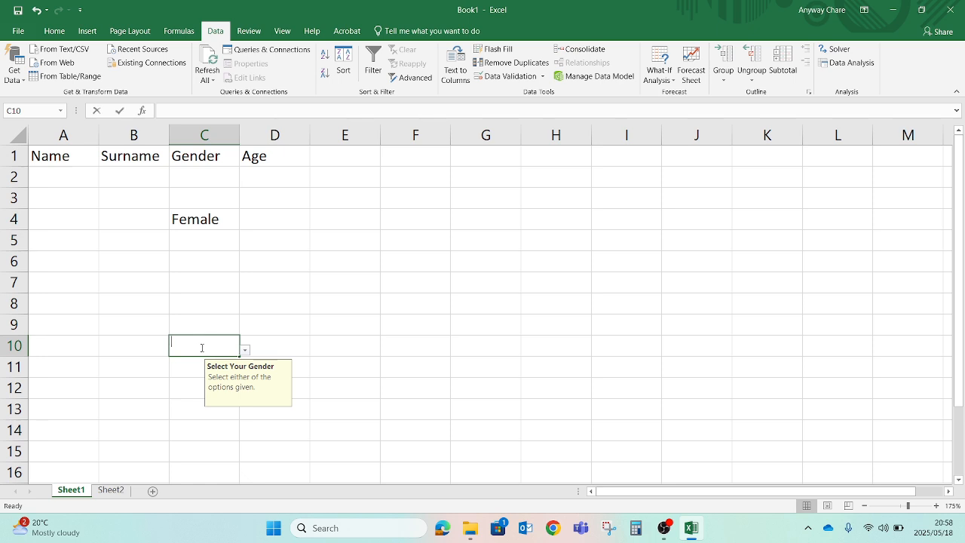
type("fdgdgdfgdg")
key("Return")
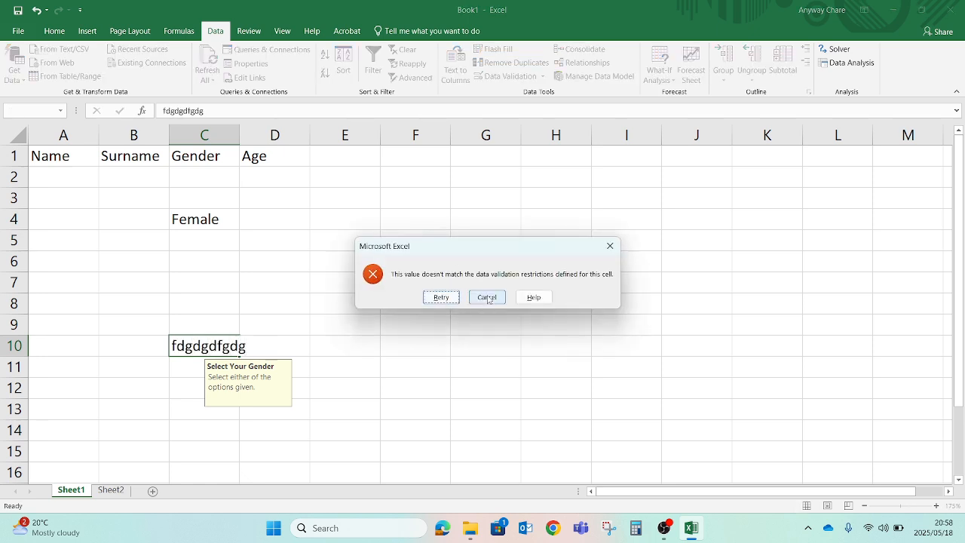
left_click(446, 298)
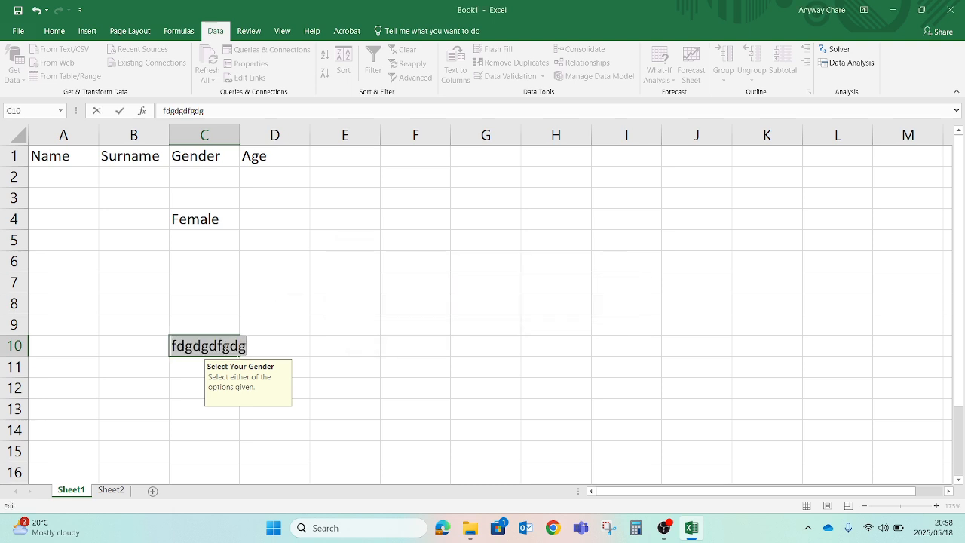
key("Return")
left_click(487, 297)
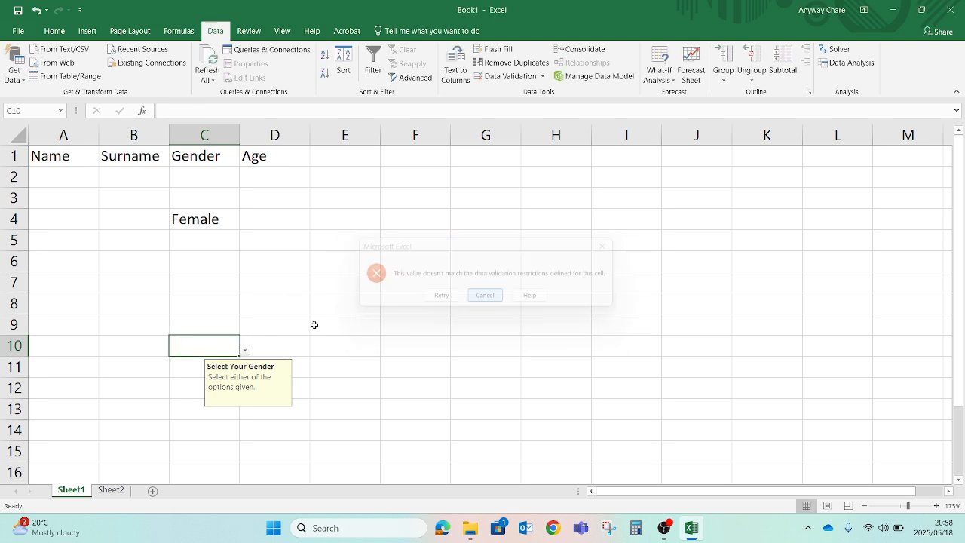
- Pick Male from the drop-down list in cell C10, and change the entry to Female
left_click(245, 351)
left_click(186, 367)
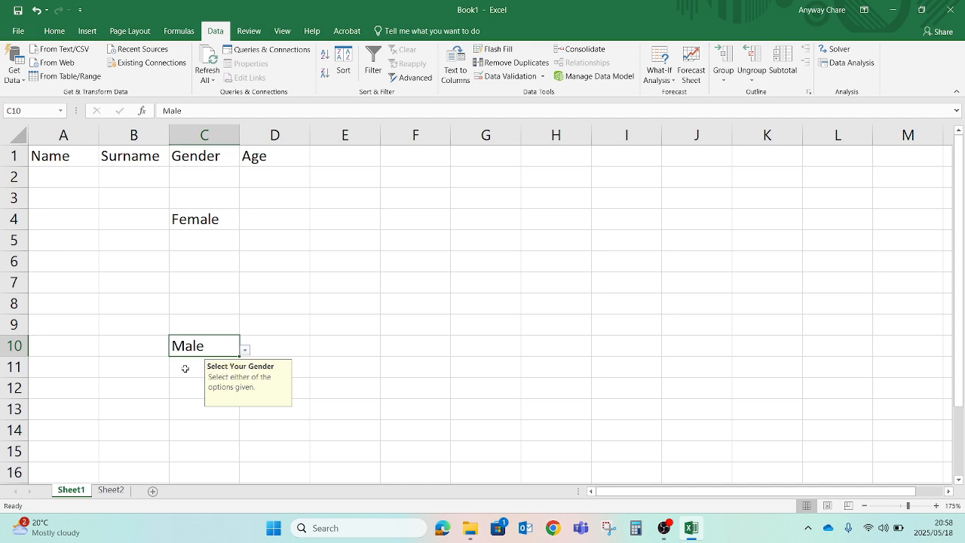
left_click(245, 351)
left_click(195, 377)
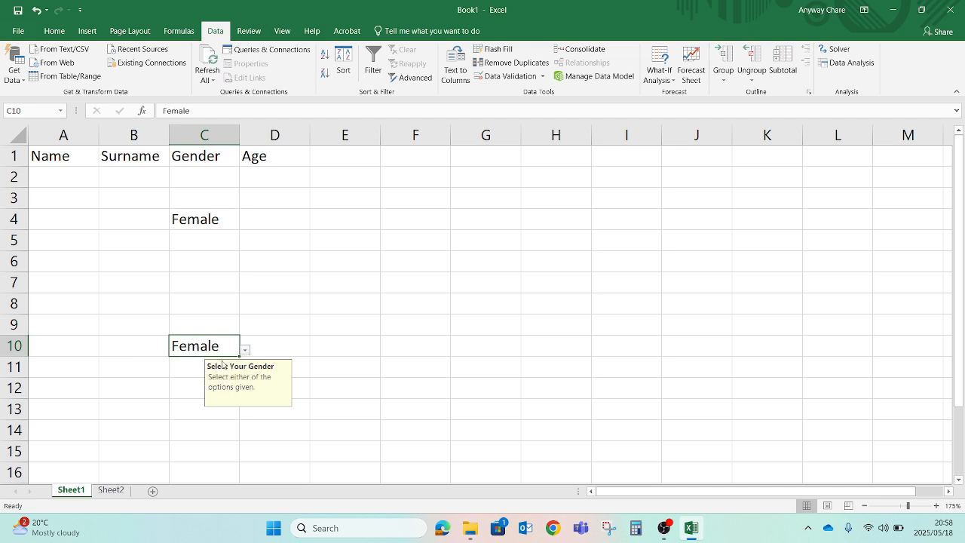
left_click(200, 299)
left_click(189, 351)
left_click(196, 270)
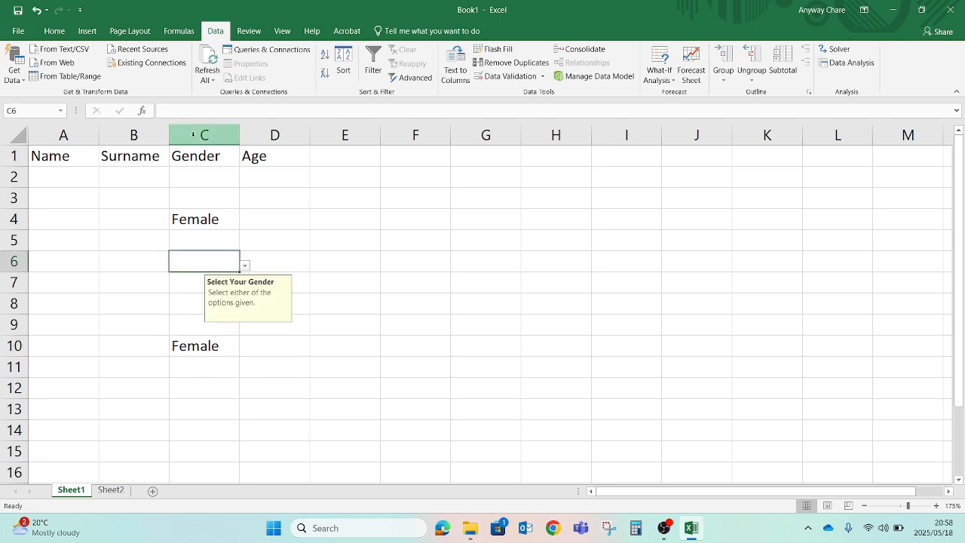
left_click(203, 179)
left_click(275, 177)
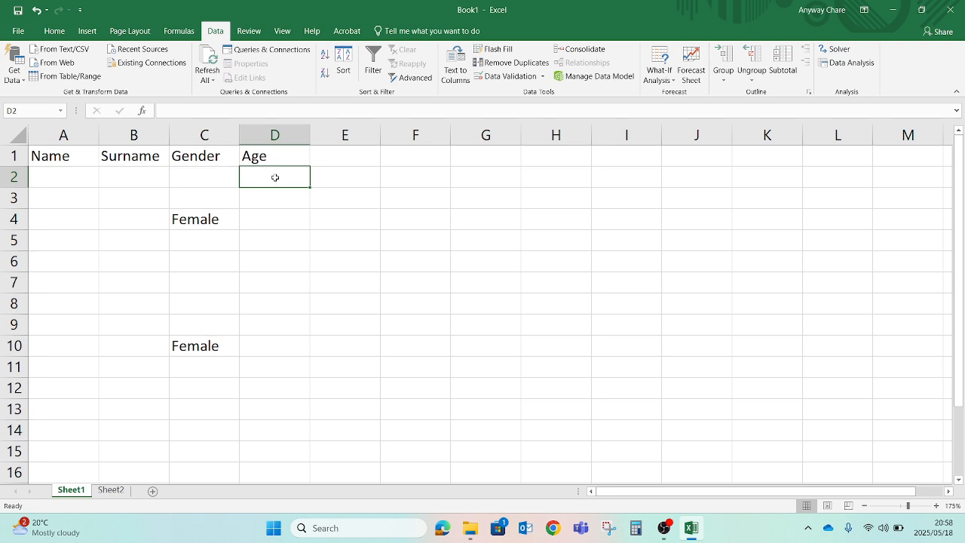
left_click(272, 198)
left_click(274, 178)
left_click(274, 198)
left_click(279, 182)
left_click(261, 196)
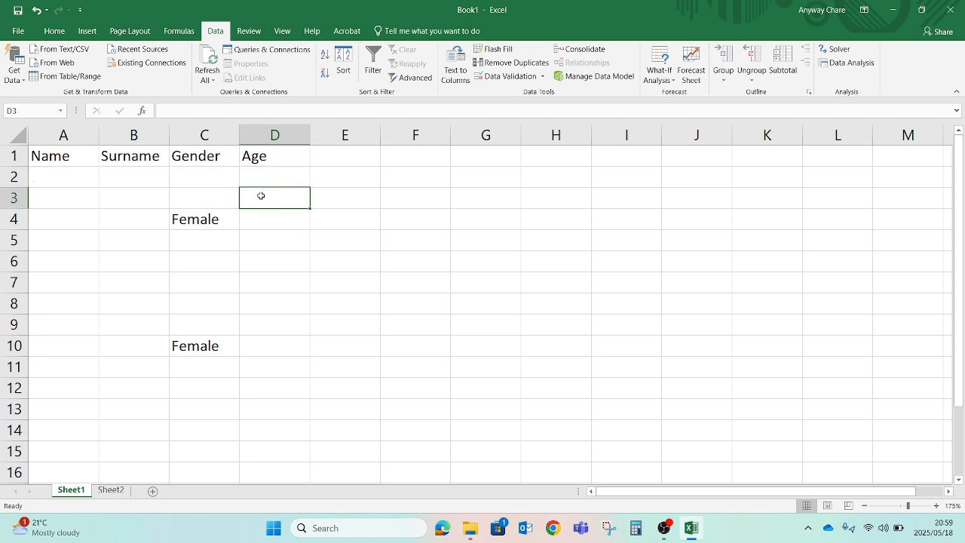
left_click(267, 176)
left_click(273, 193)
- Set up data validation for the Age cells D2:D10, allowing whole numbers with the between condition
left_click_drag(284, 177, 290, 341)
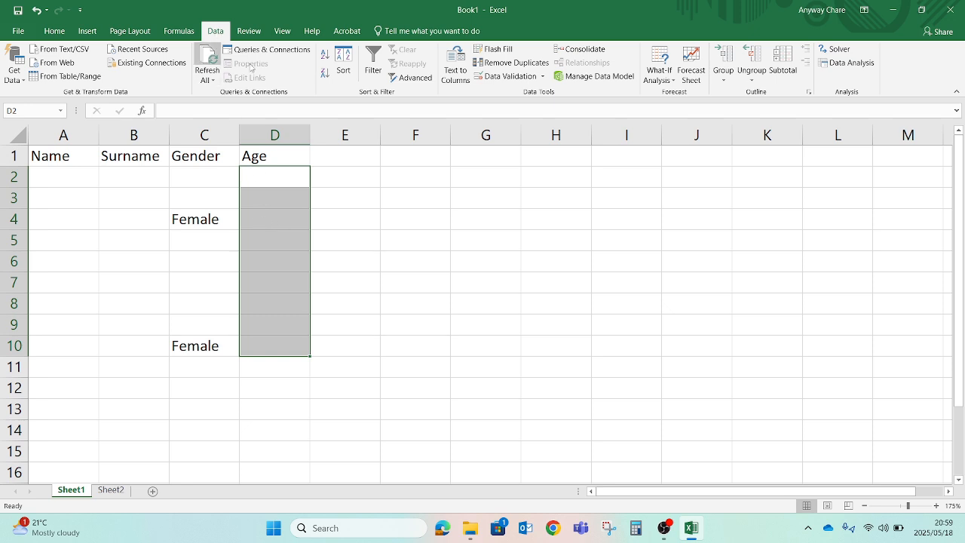
left_click(543, 76)
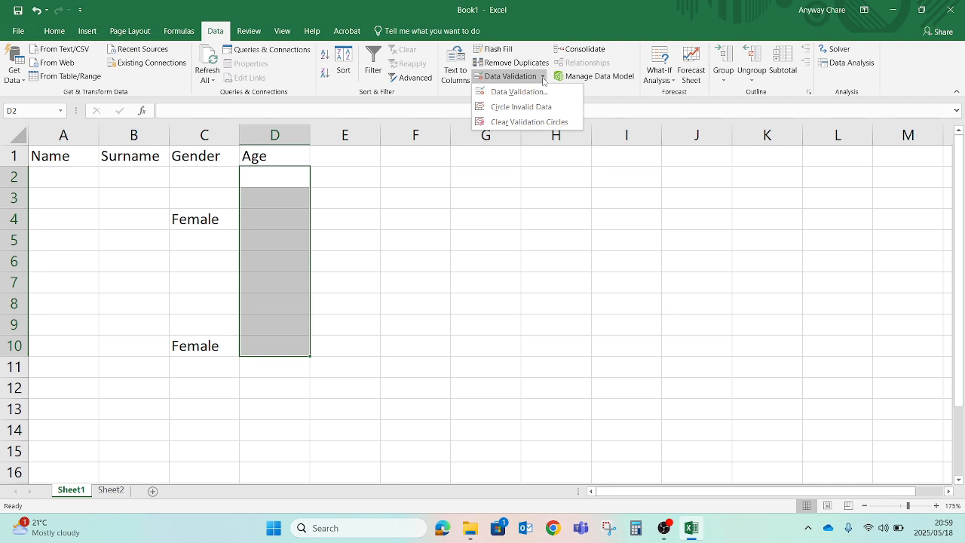
left_click(526, 92)
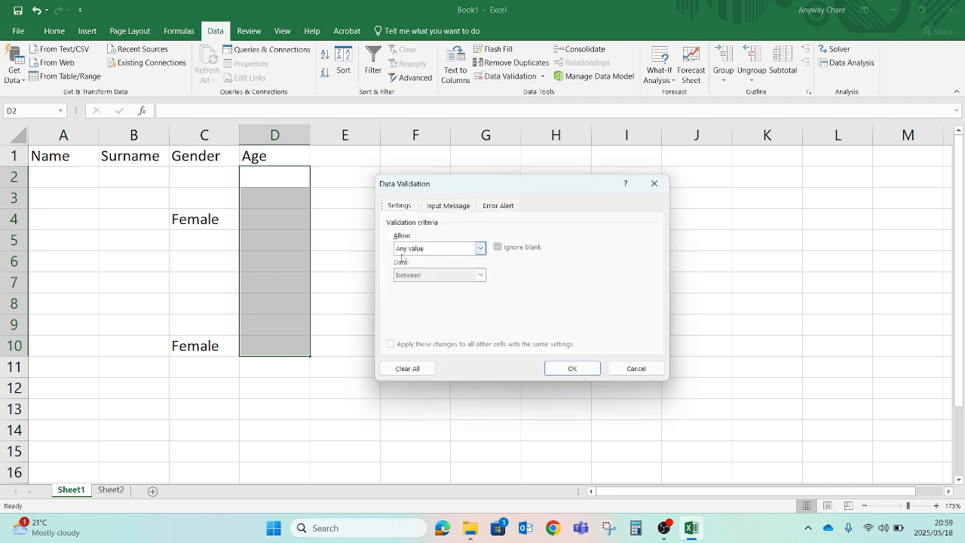
left_click(480, 250)
left_click(441, 269)
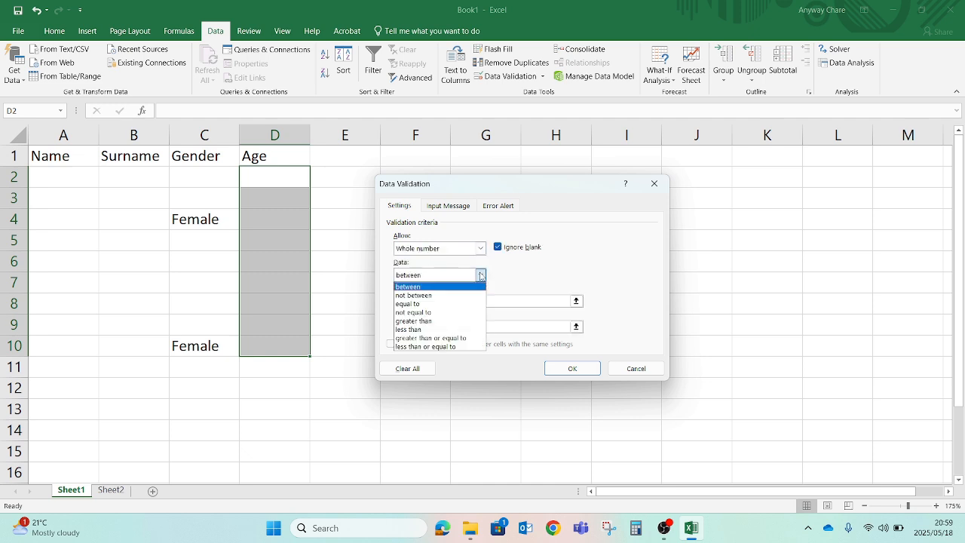
left_click(480, 274)
left_click(434, 288)
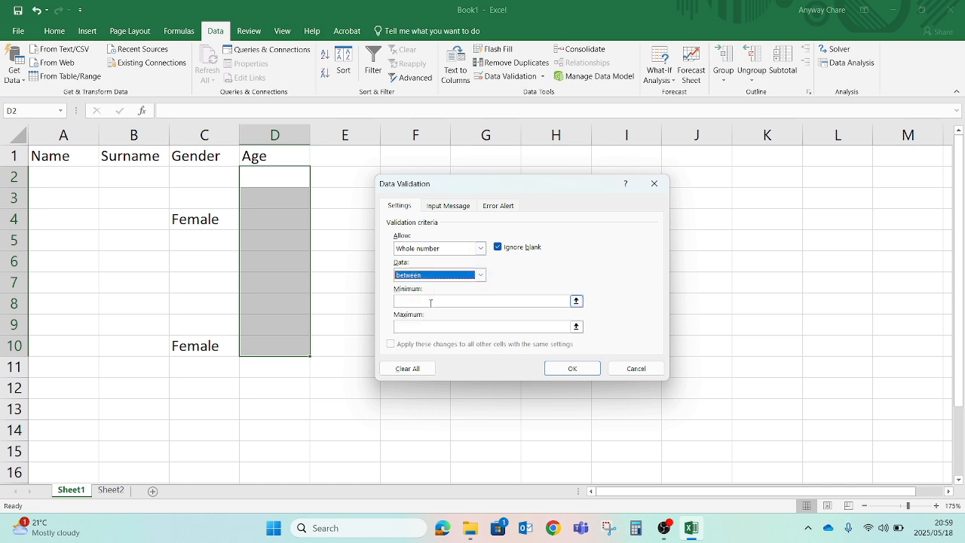
- Set the Age validation's minimum to 18 and maximum to 65
left_click(432, 301)
type("1")
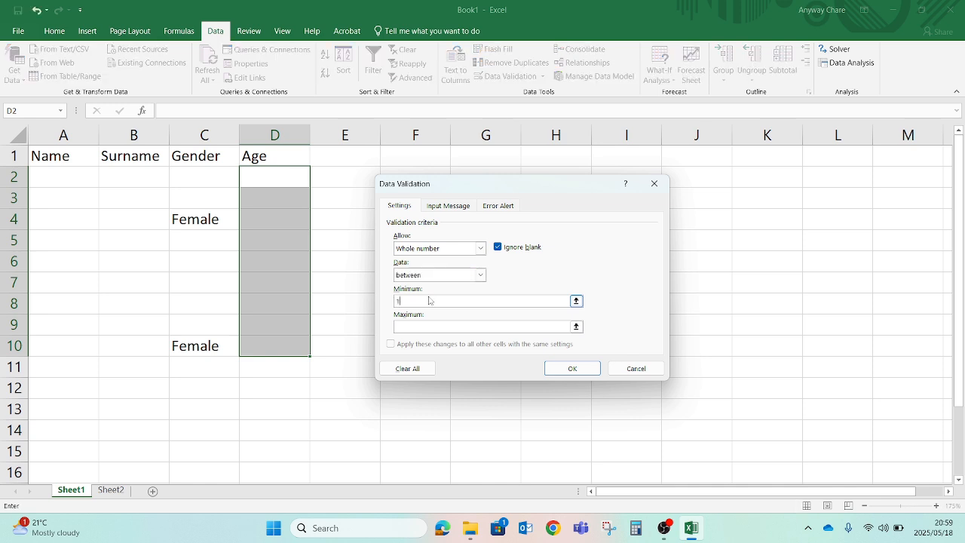
type("8")
left_click(430, 326)
type("65")
- Give the Age validation an input message titled "Enter a Whole Number" with the text "Input age between 18 and 65"
left_click(442, 209)
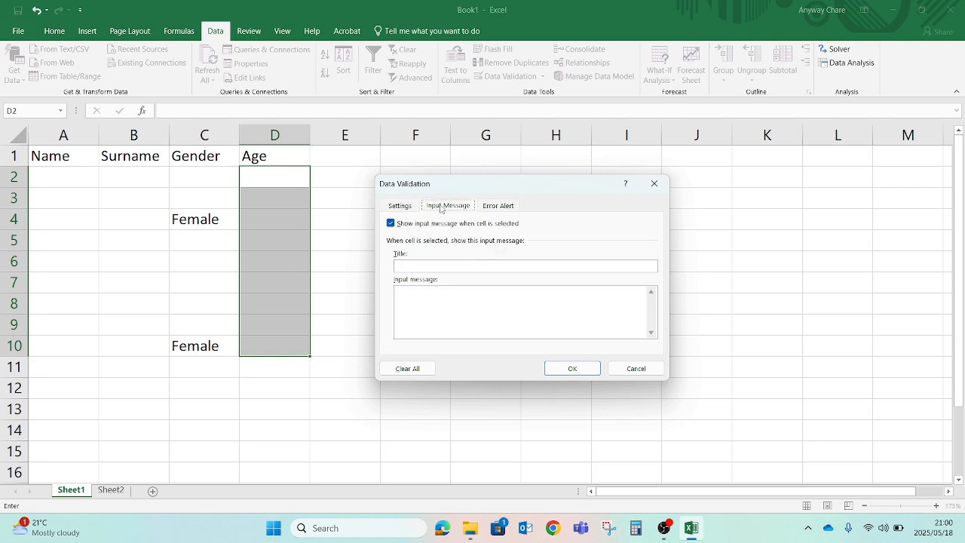
left_click(442, 267)
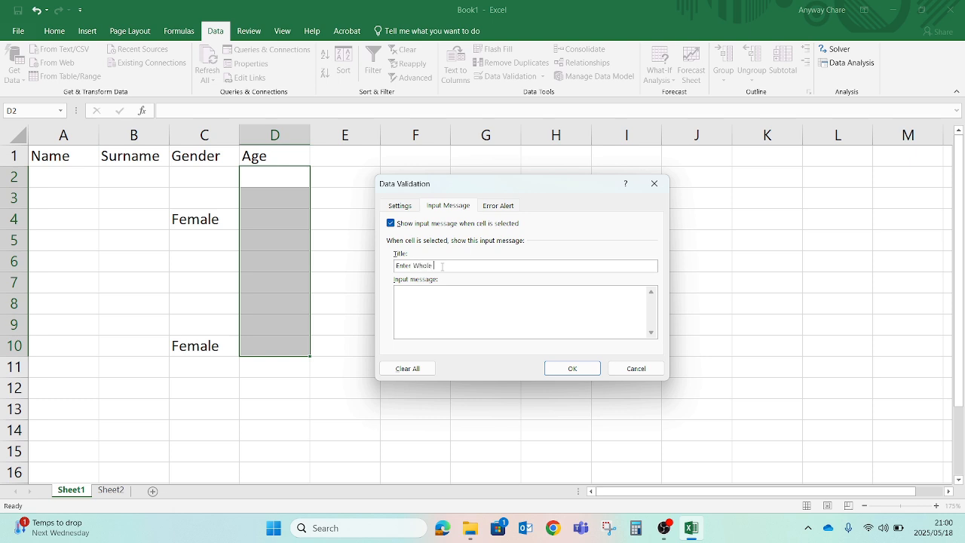
key("BackSpace")
key("BackSpace")
type("a Whole Numbe")
key("BackSpace")
key("BackSpace")
key("BackSpace")
type("Input age between 18 and 65")
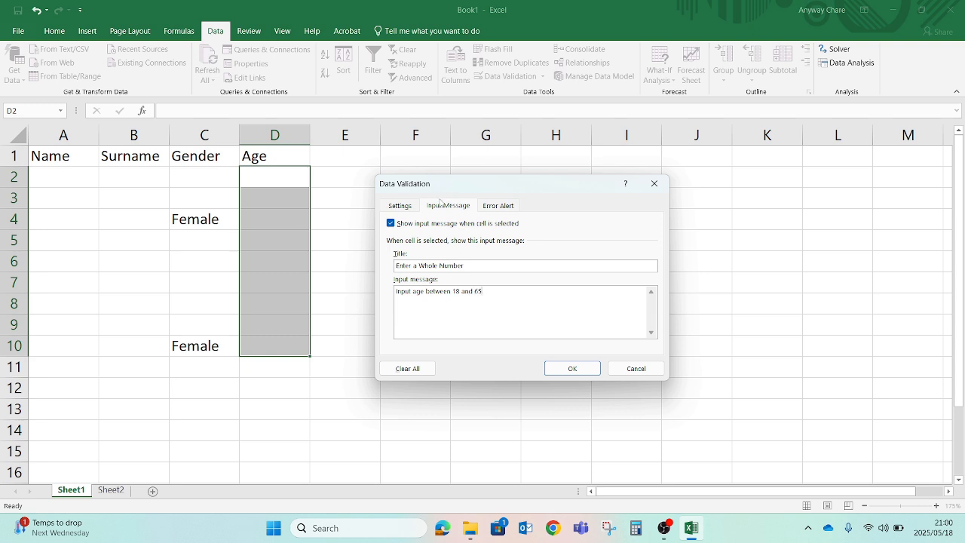
- Try the Warning style for the Age validation's error alert, and set the style back to Stop
left_click(498, 204)
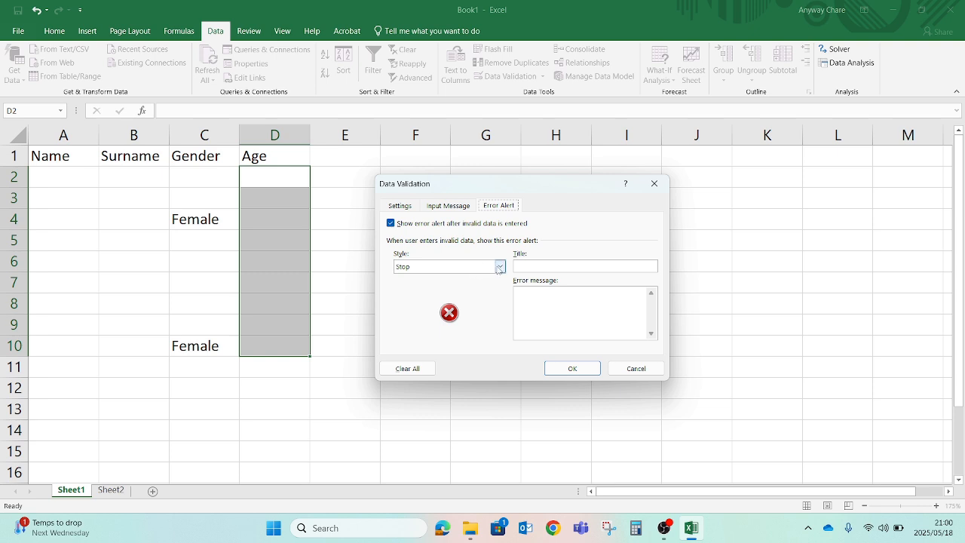
left_click(499, 267)
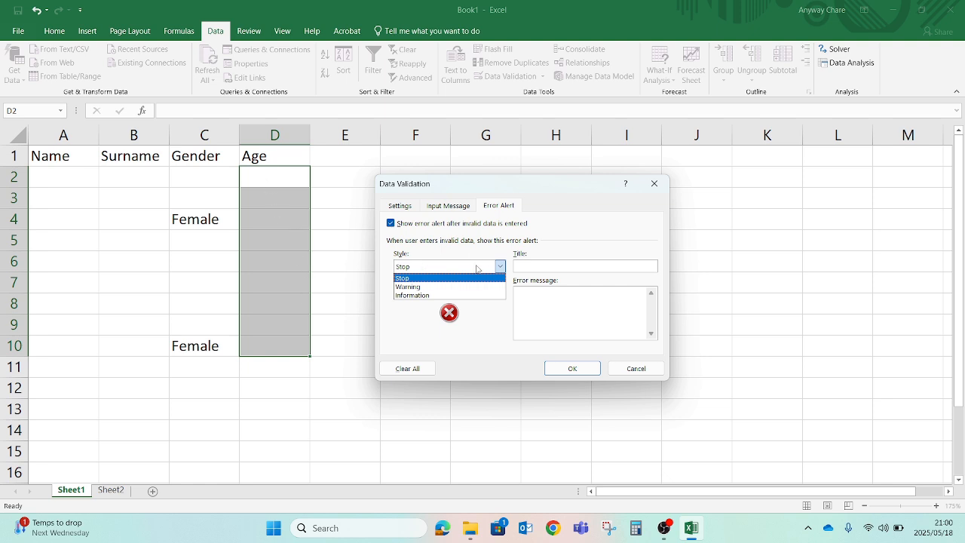
left_click(441, 287)
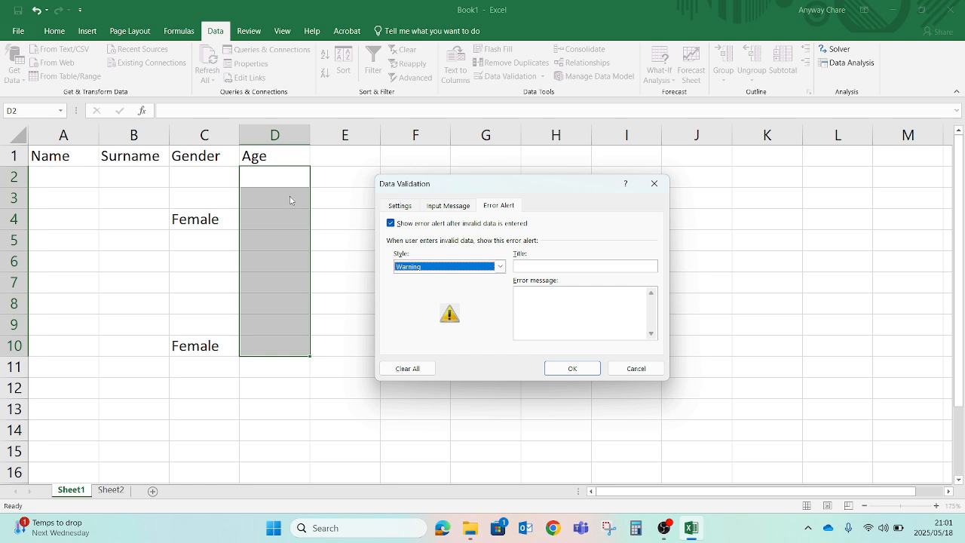
left_click(502, 268)
left_click(438, 279)
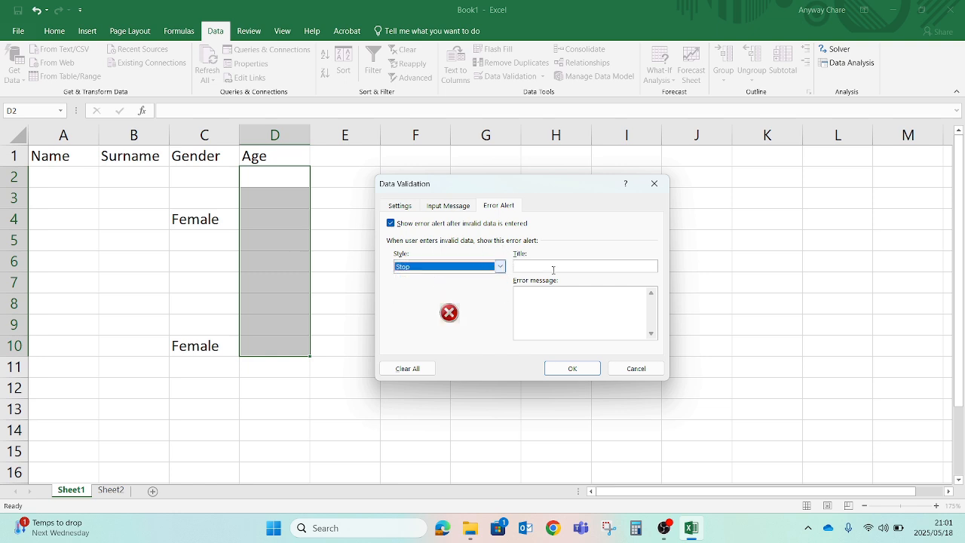
- Title the error alert "Invalid Input" and give it the error message "Invalid age entered, please retry."
left_click(555, 266)
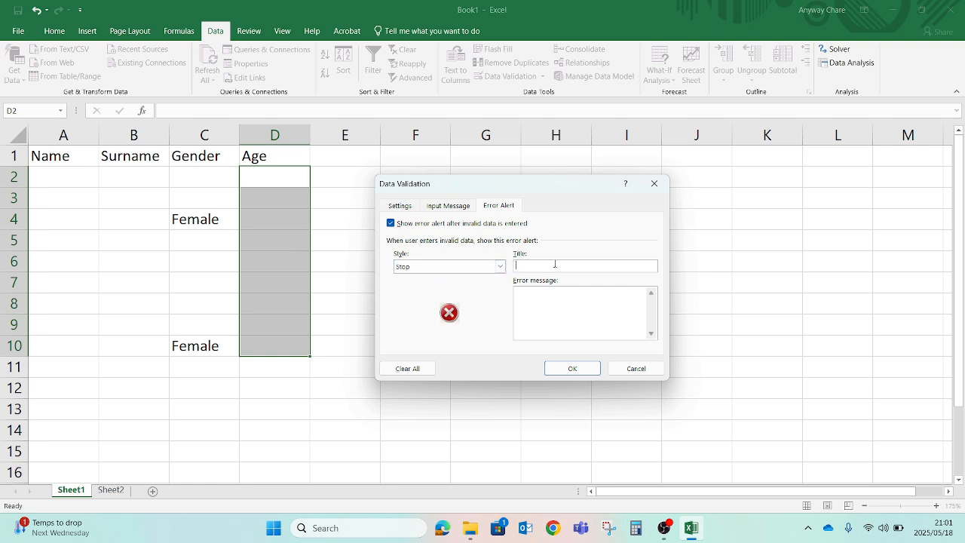
type("Invalid Input")
left_click(548, 299)
type("Invalid age entered, please en")
key("BackSpace")
key("BackSpace")
type("retry.")
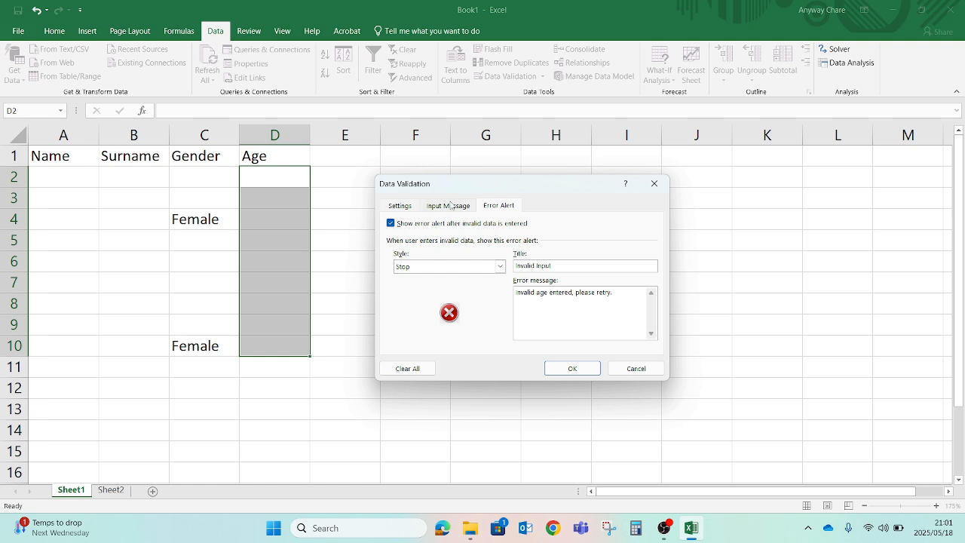
- Review the Age validation's settings, input message and error alert, and apply the validation to D2:D10
left_click(452, 206)
left_click(492, 206)
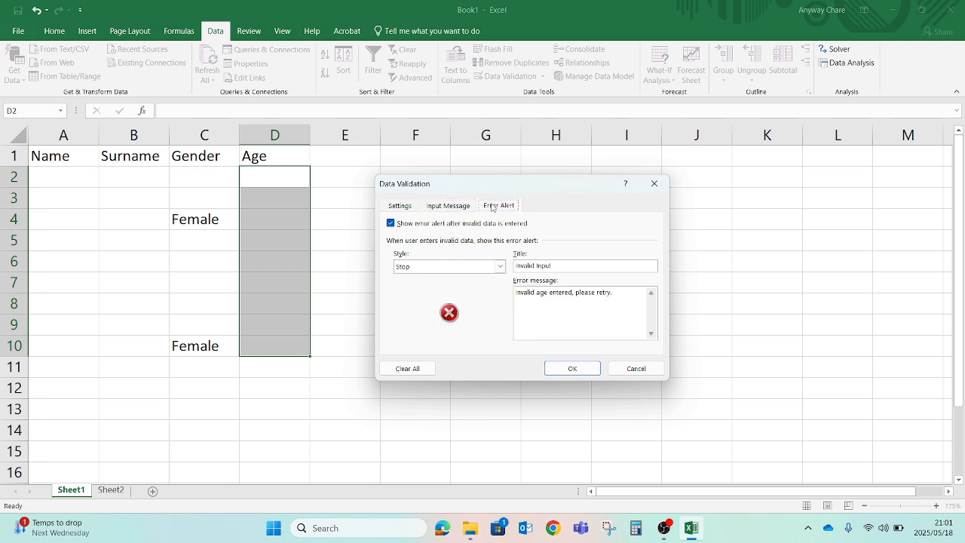
left_click(452, 207)
left_click(401, 207)
left_click(438, 208)
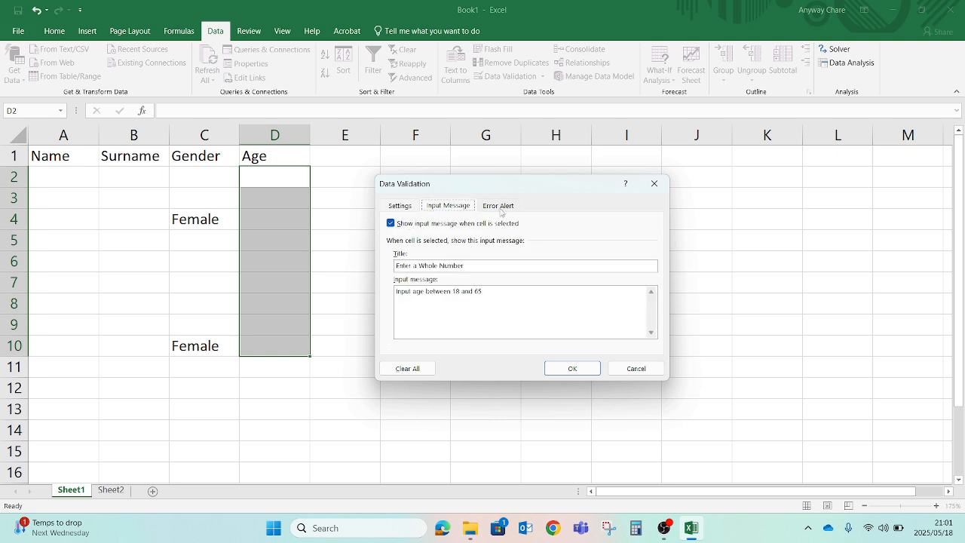
left_click(499, 211)
left_click(401, 206)
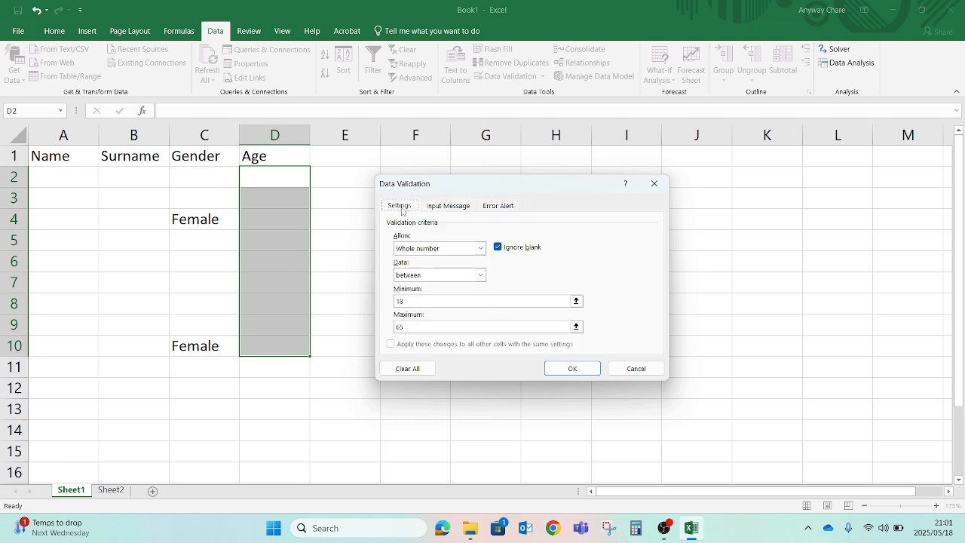
left_click(563, 370)
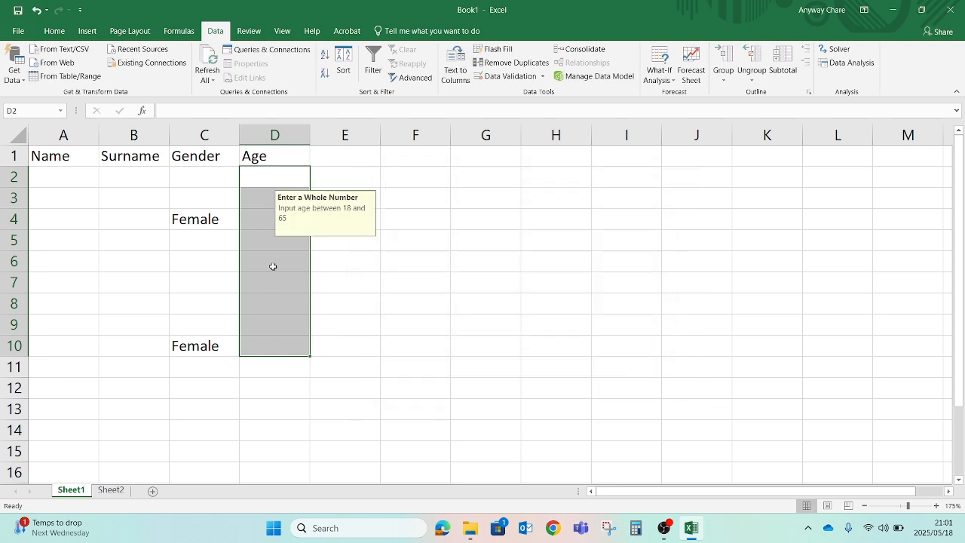
- Check the input message on the Age cells D2 and D3
left_click(271, 265)
left_click(268, 186)
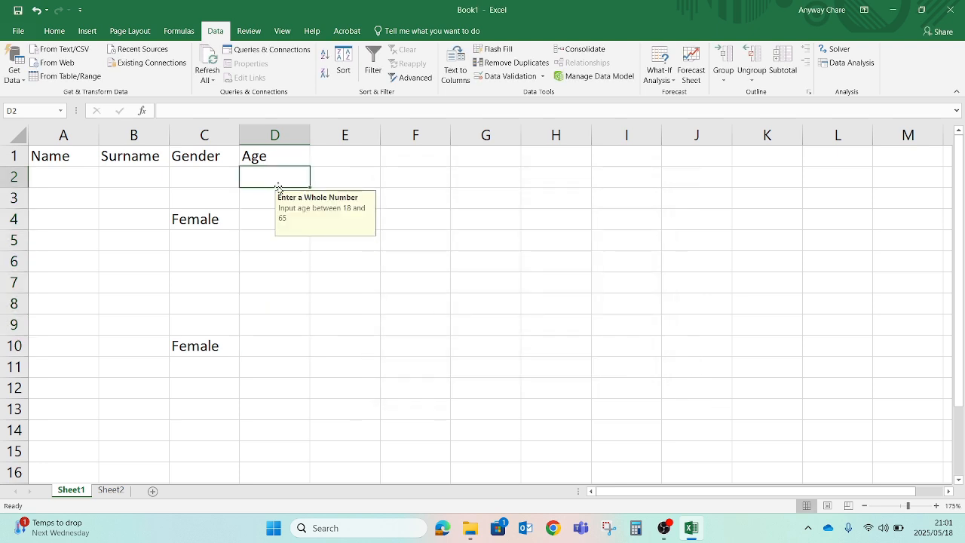
left_click(260, 200)
left_click(275, 175)
left_click(258, 198)
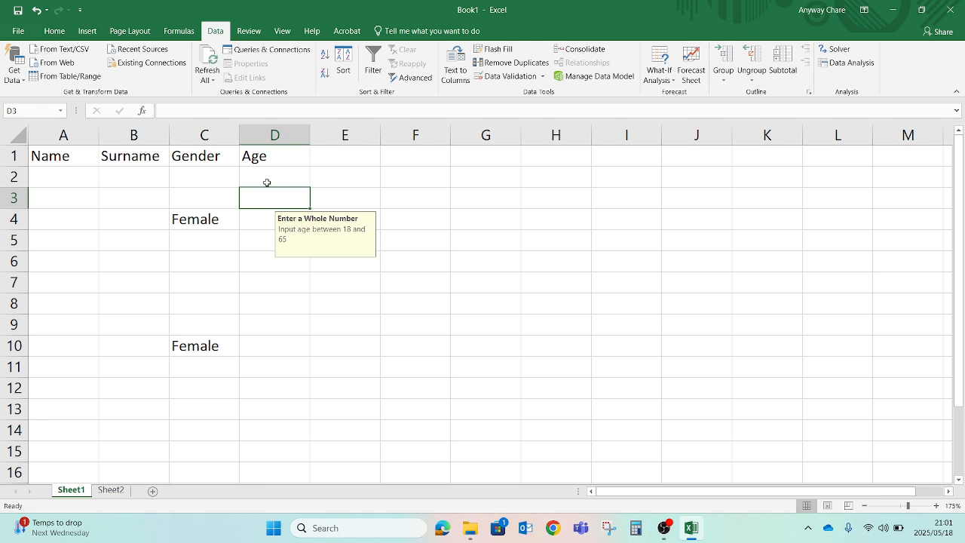
- Test the Age validation by entering 78 in D2, and retry the entry with 45
left_click(267, 180)
type("78")
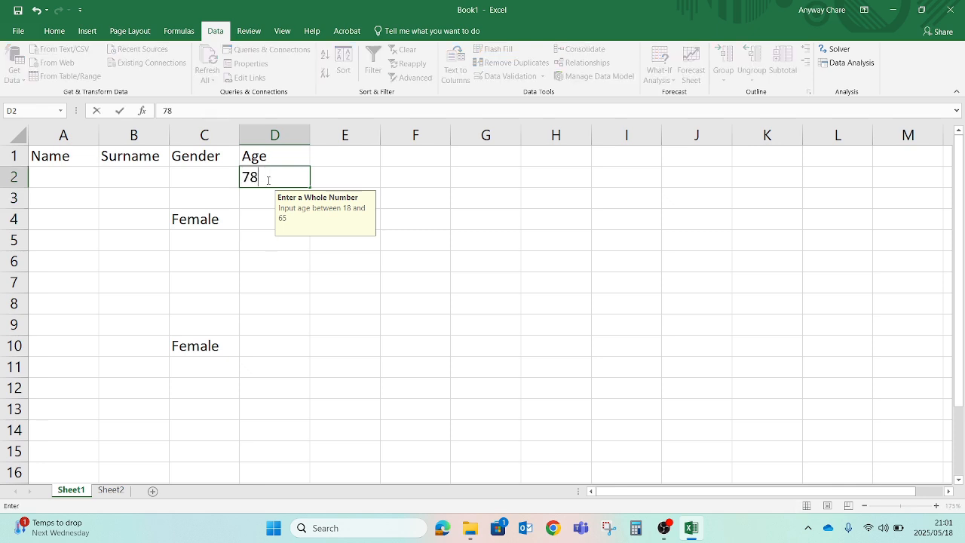
key("Return")
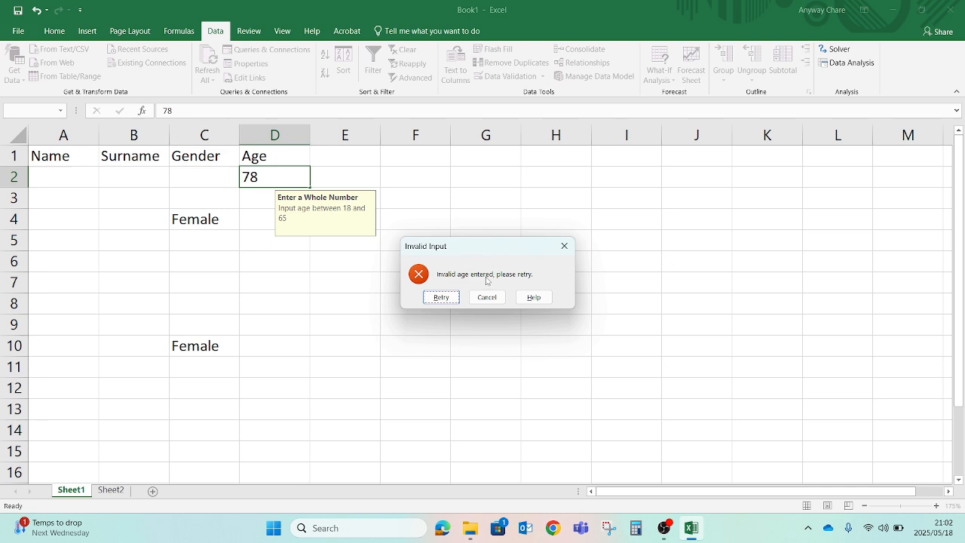
left_click(434, 301)
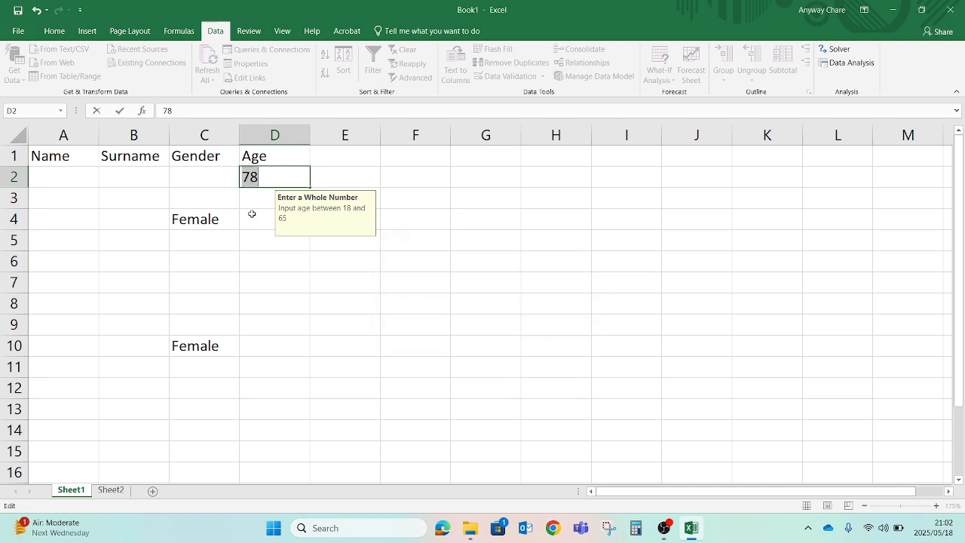
type("45")
key("Return")
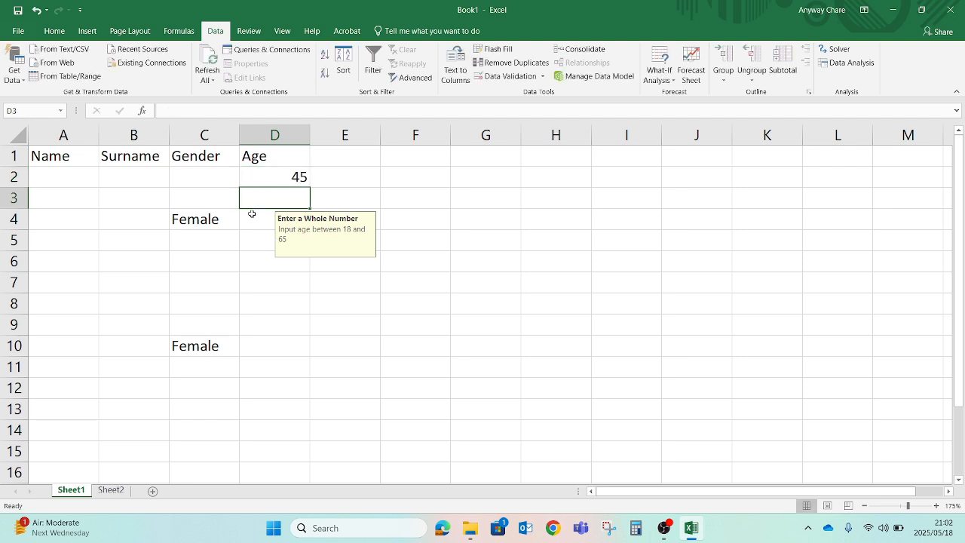
- Delete the leftover Female entries from Gender cells C10 and C4
left_click(197, 349)
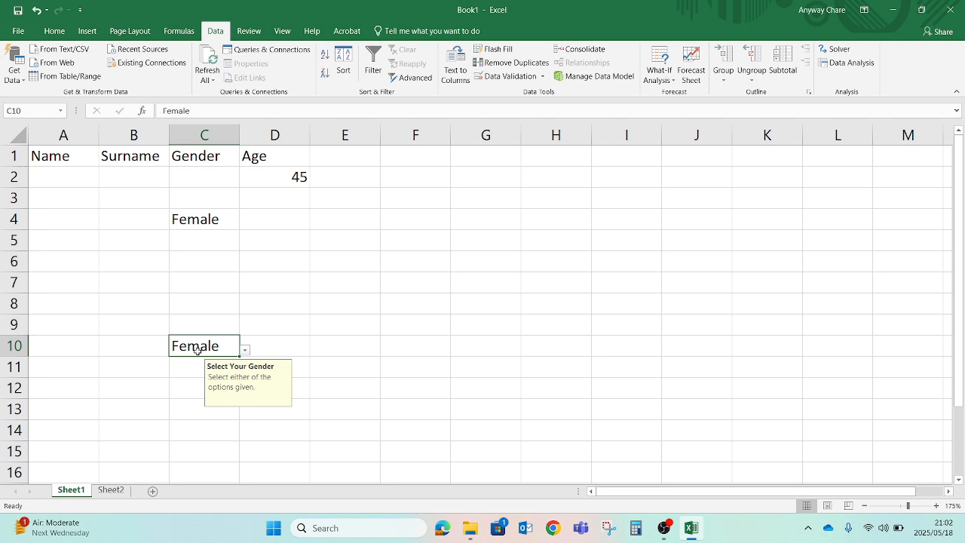
key("Delete")
left_click(192, 220)
key("Delete")
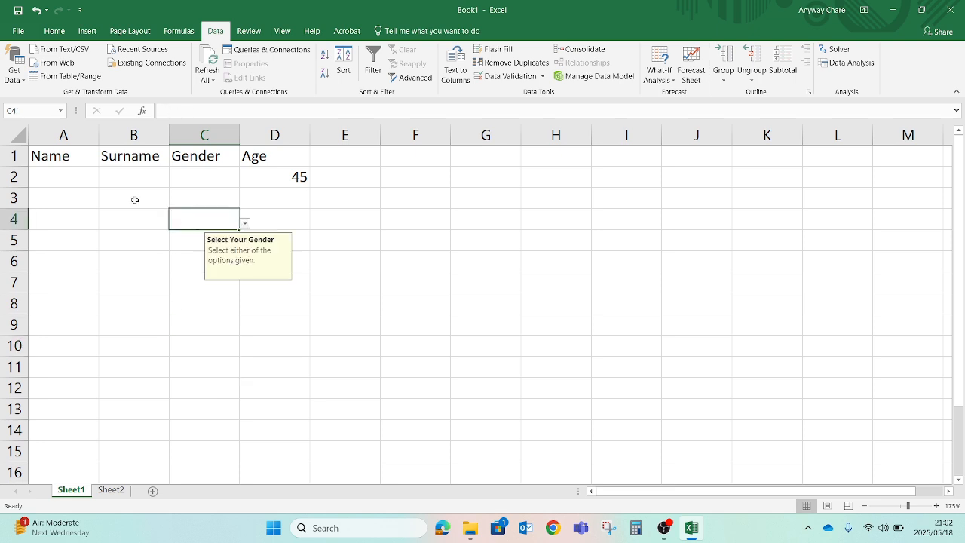
- Enter the first person's name in A2 and surname in B2
left_click(65, 177)
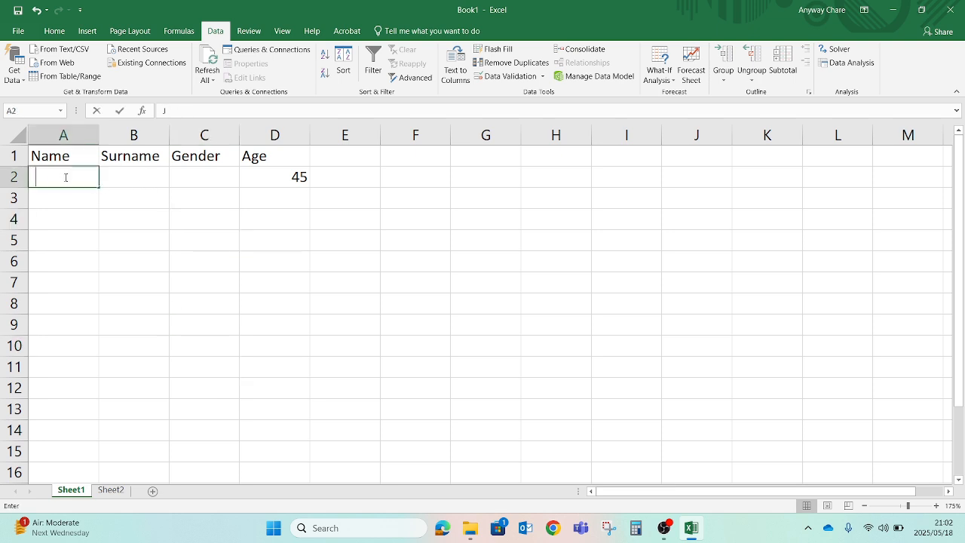
type("John")
key("Tab")
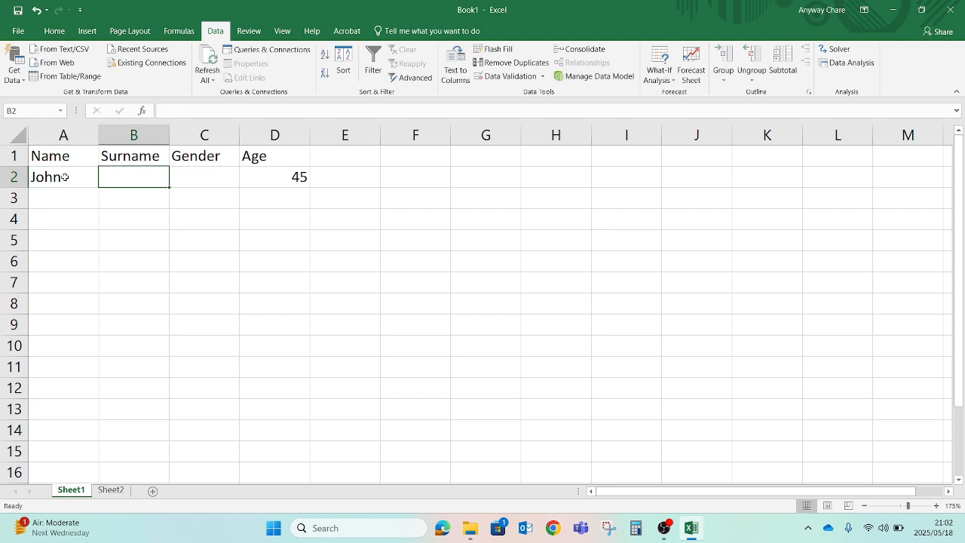
type("Doore")
key("Tab")
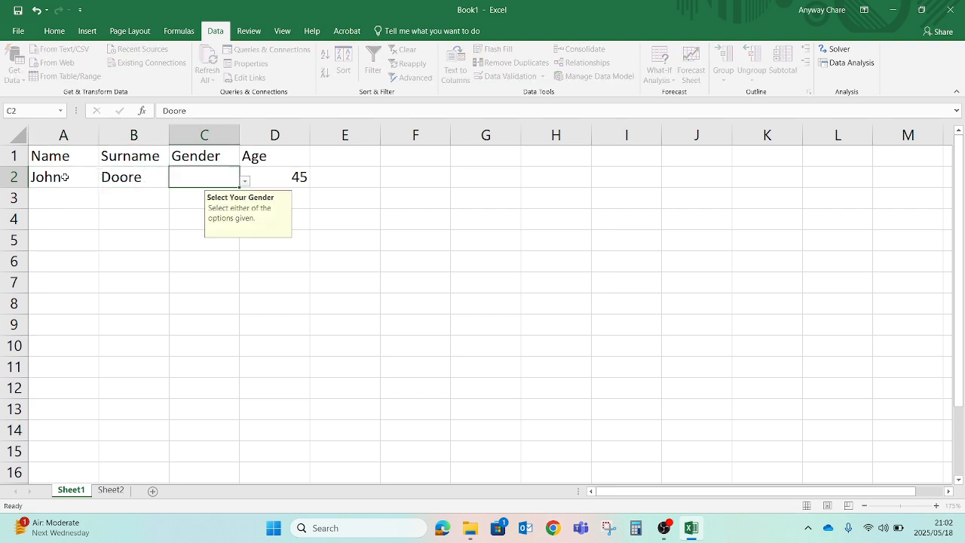
- Choose Male as the Gender in C2 and set the Age in D2 to 25
left_click(245, 181)
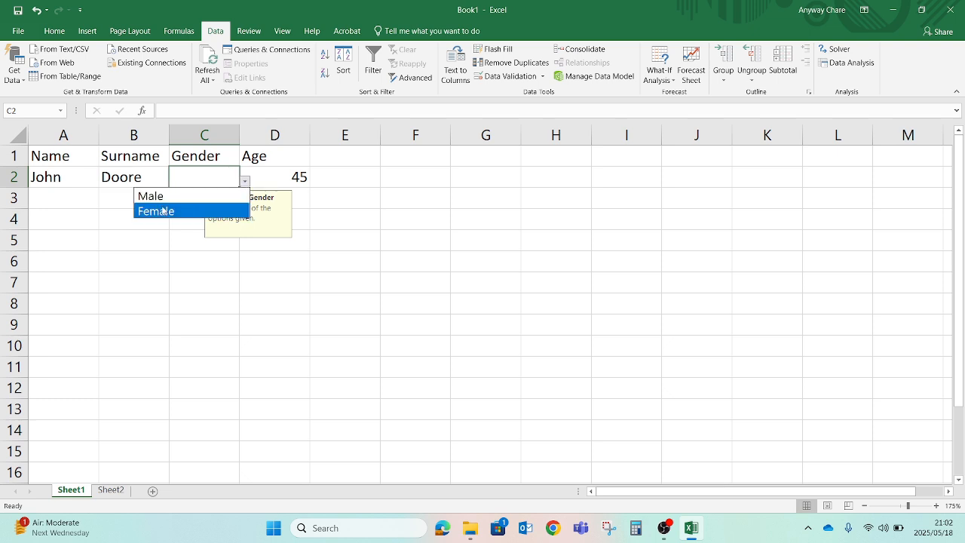
left_click(190, 197)
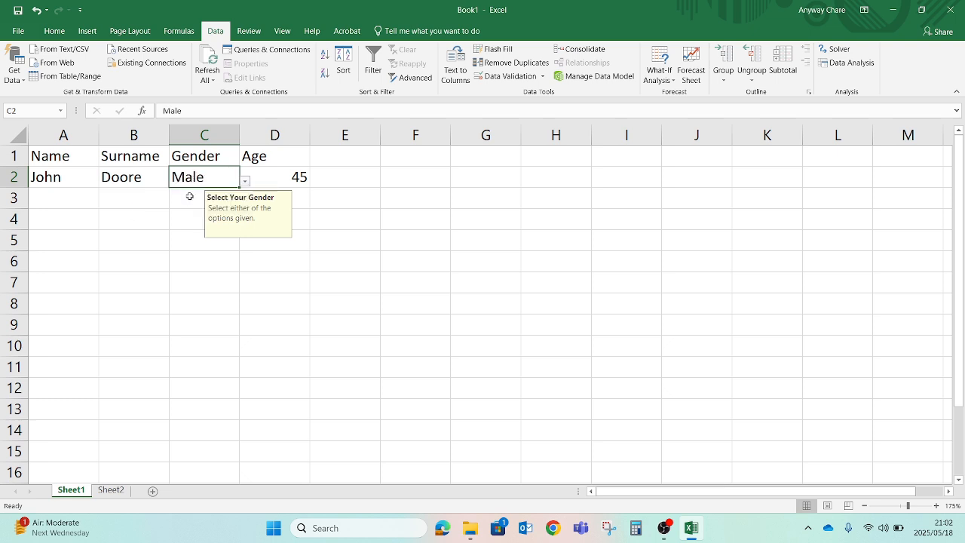
left_click(267, 178)
type("25")
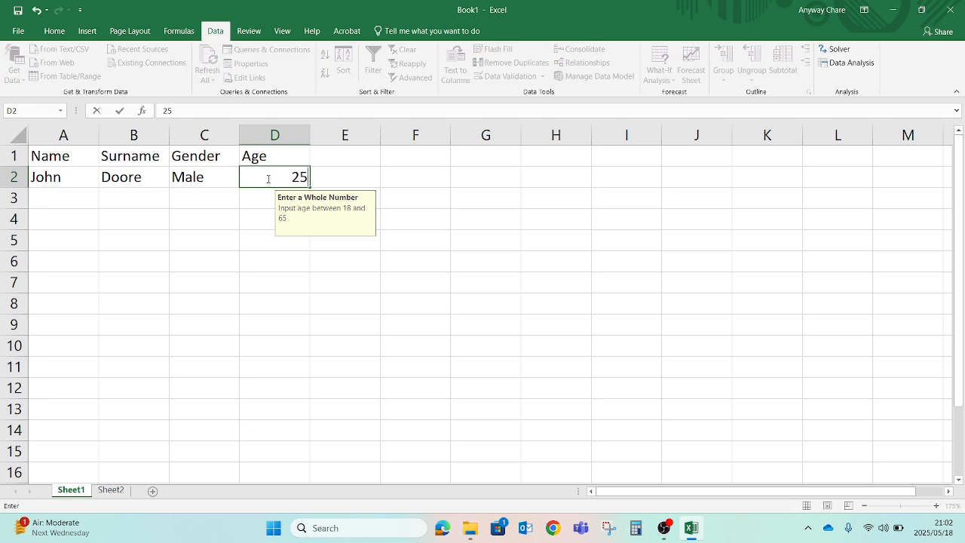
key("Return")
- Enter the second person's name in A3 and surname in B3
key("Left")
key("Left")
key("Left")
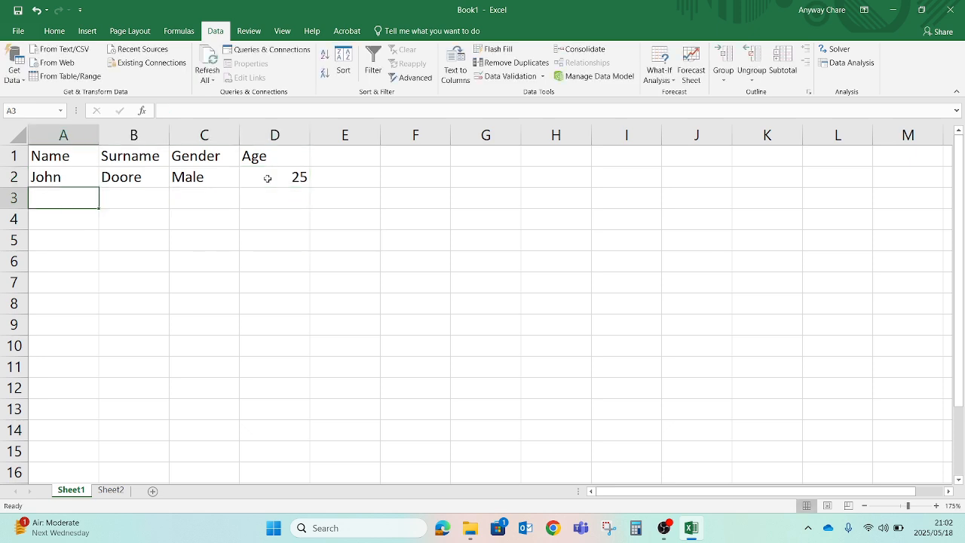
type("Mary")
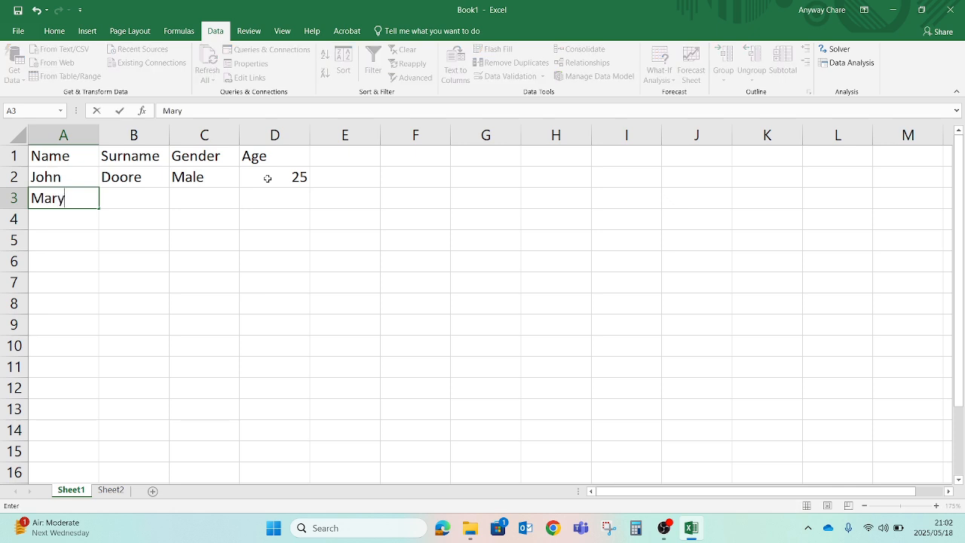
key("Tab")
type("Johns")
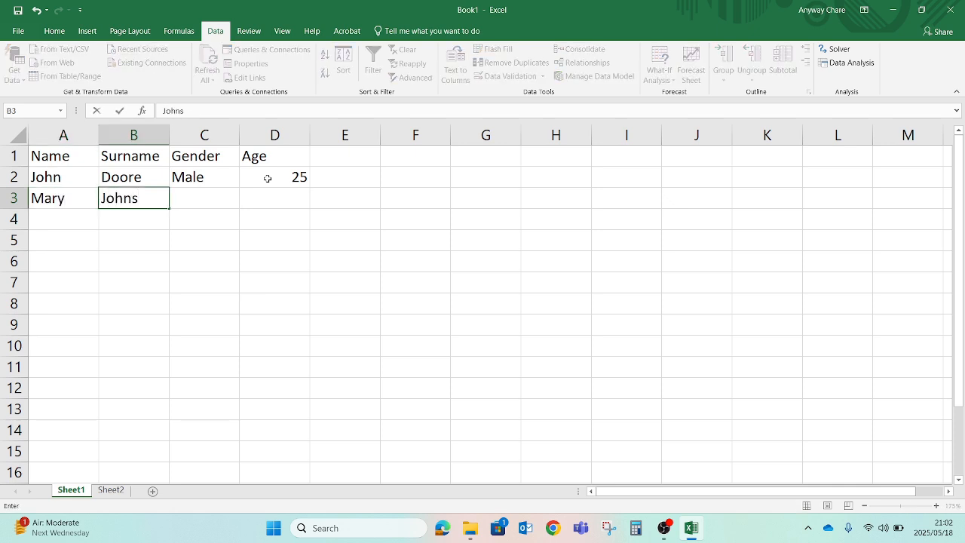
key("Tab")
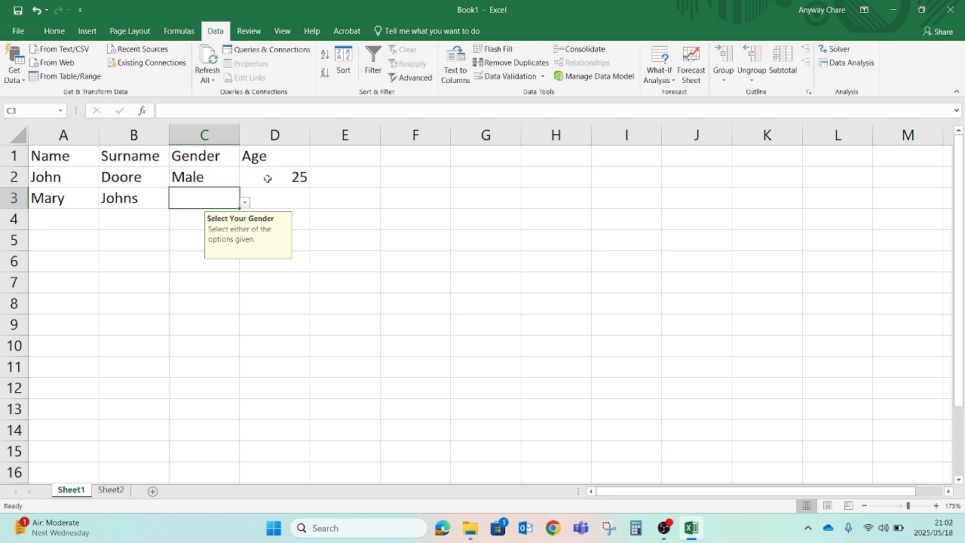
- Choose Female as the Gender in C3 and set the Age in D3 to 30
left_click(245, 203)
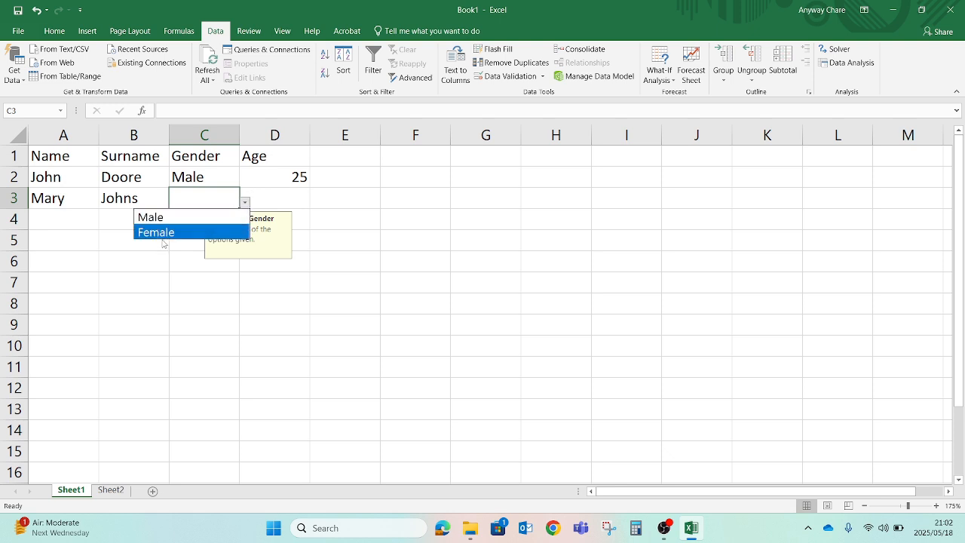
left_click(173, 233)
left_click(278, 198)
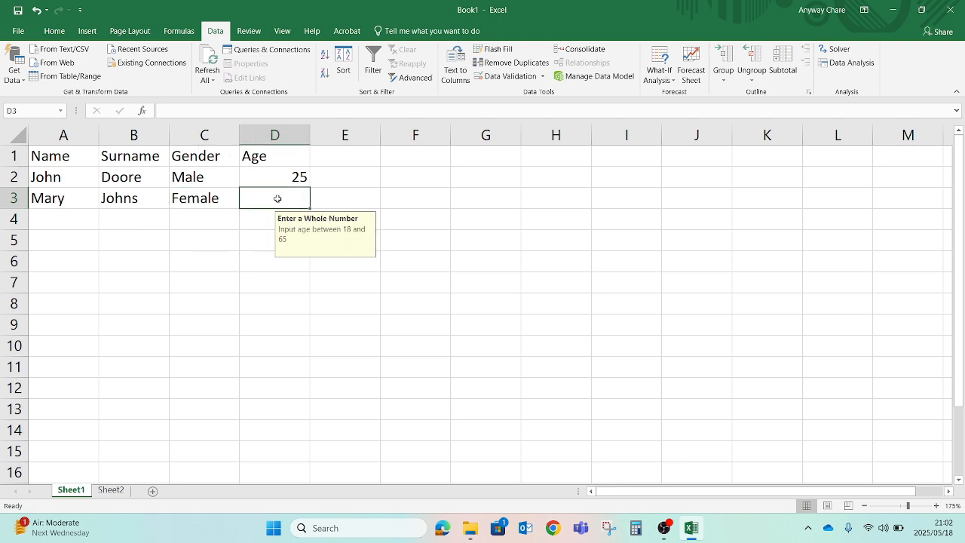
type("30")
key("Return")
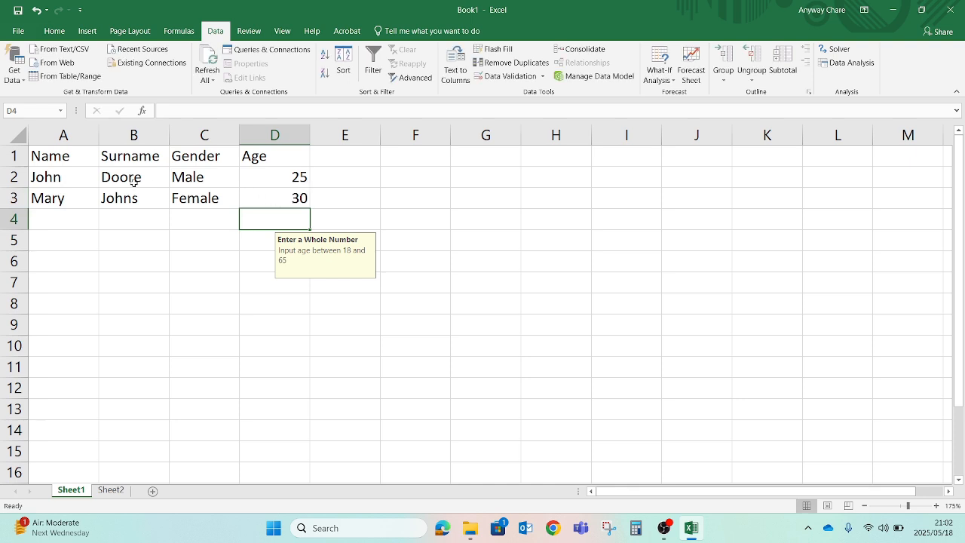
- Review the two completed records and the input messages on their Gender and Age cells
left_click(121, 214)
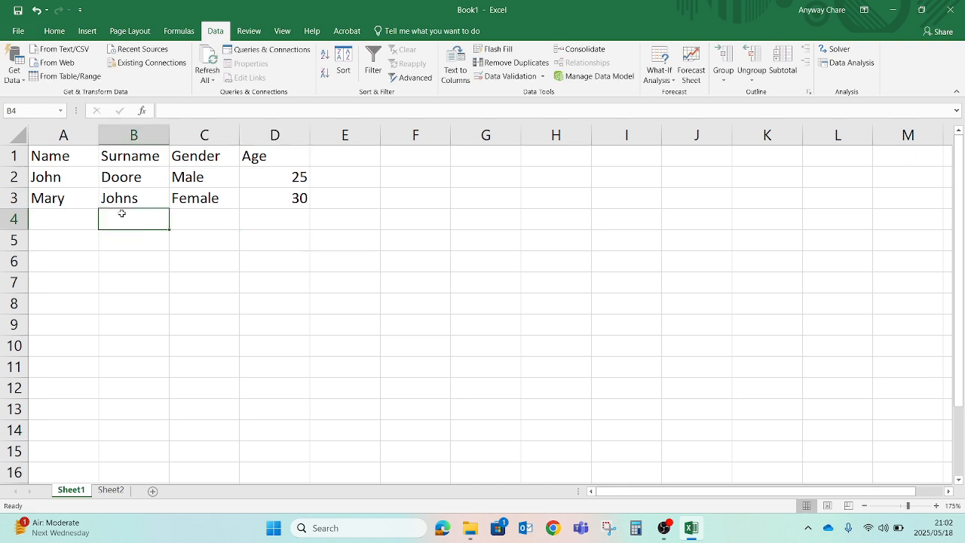
left_click(266, 197)
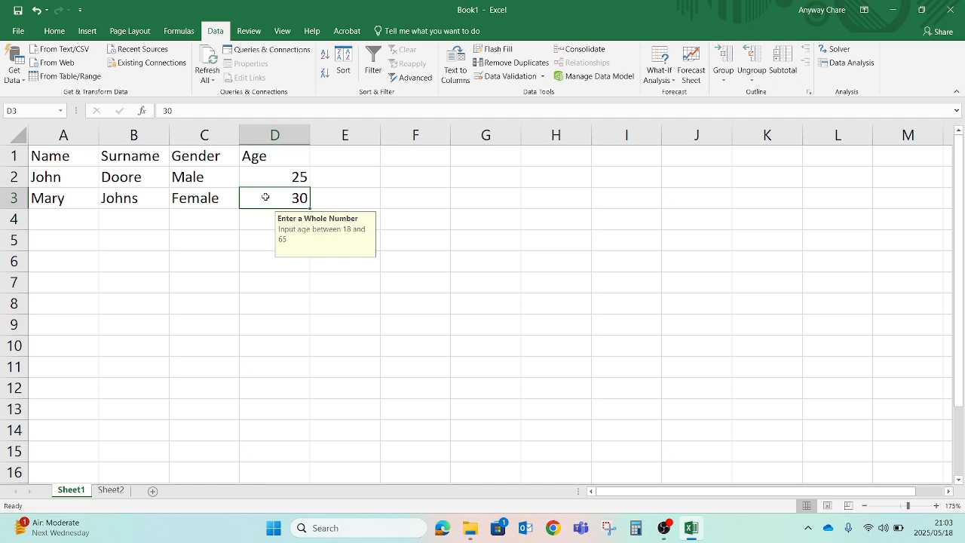
key("Left")
key("Left")
key("Left")
key("Up")
key("Right")
key("Right")
key("Right")
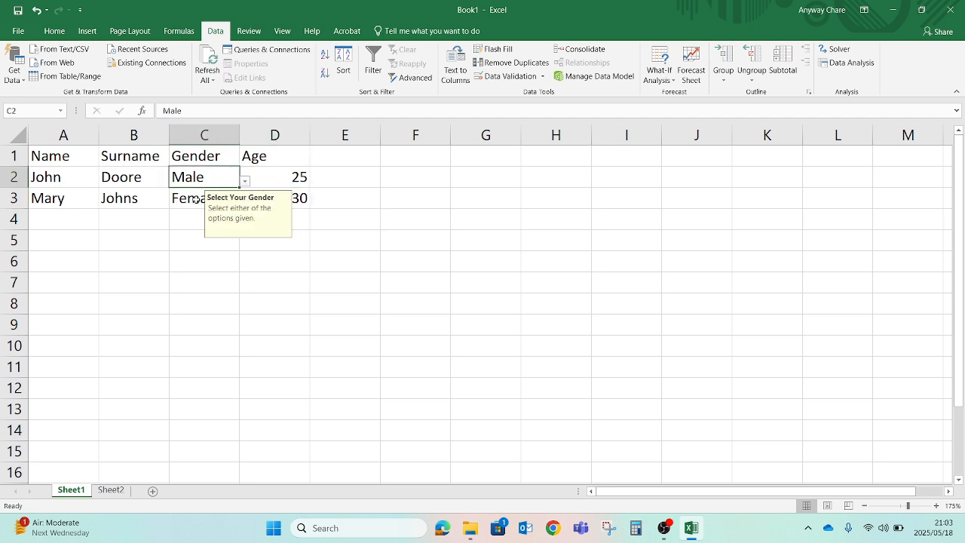
left_click(195, 199)
left_click(257, 199)
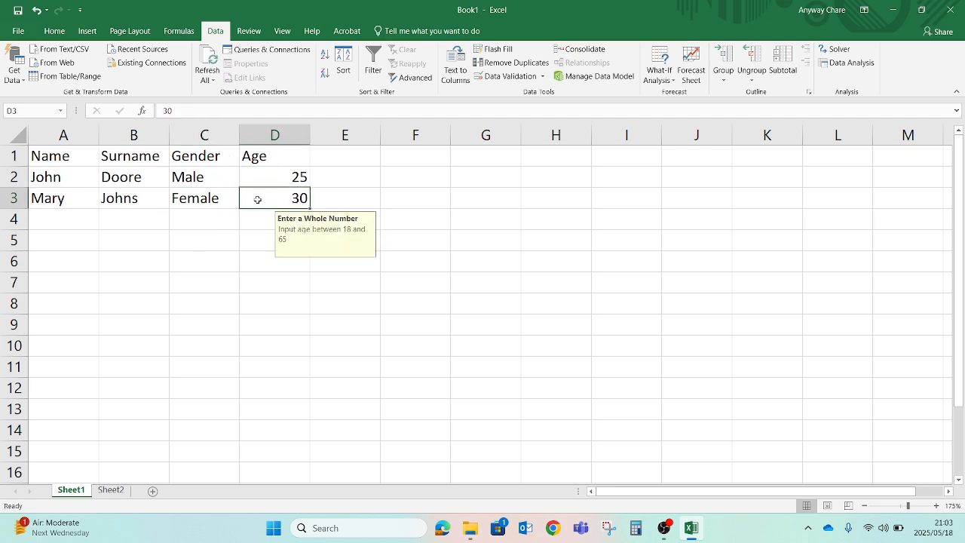